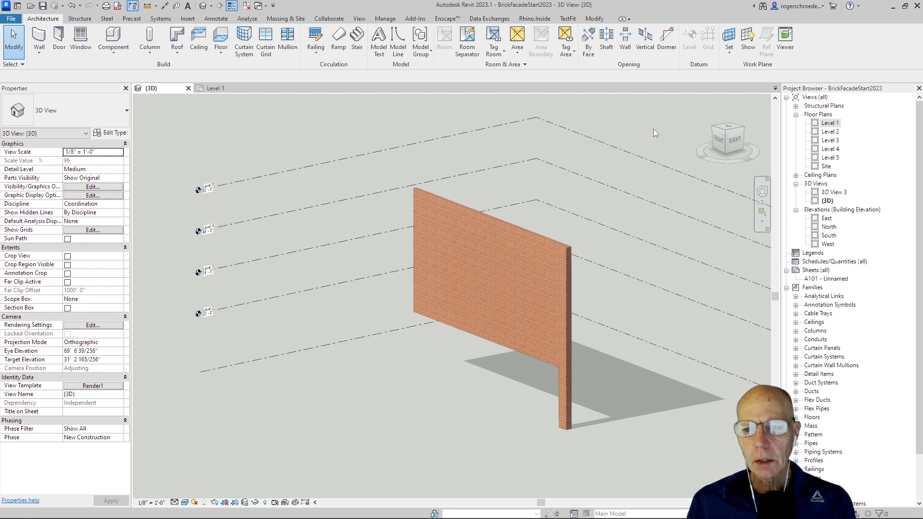
- Delete the existing brick wall and its pilaster column from the model
left_click(211, 88)
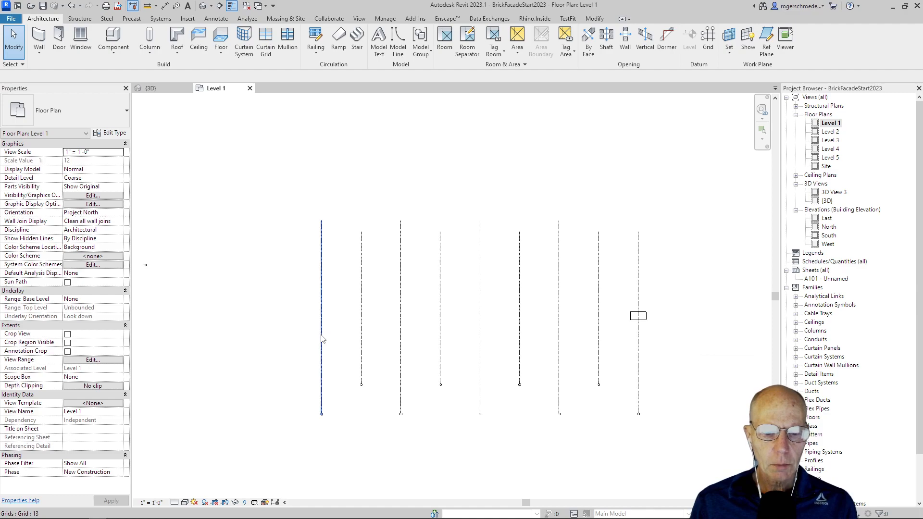
scroll(331, 339, "up", 3)
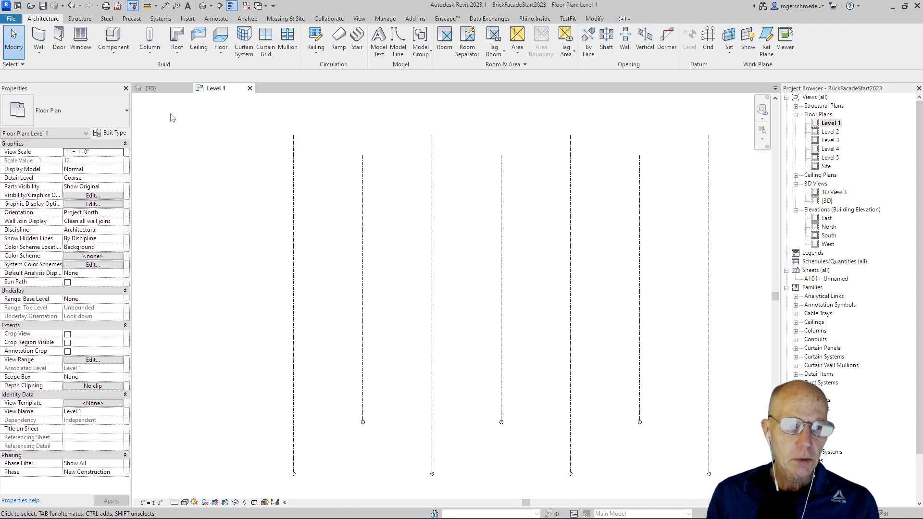
left_click(158, 89)
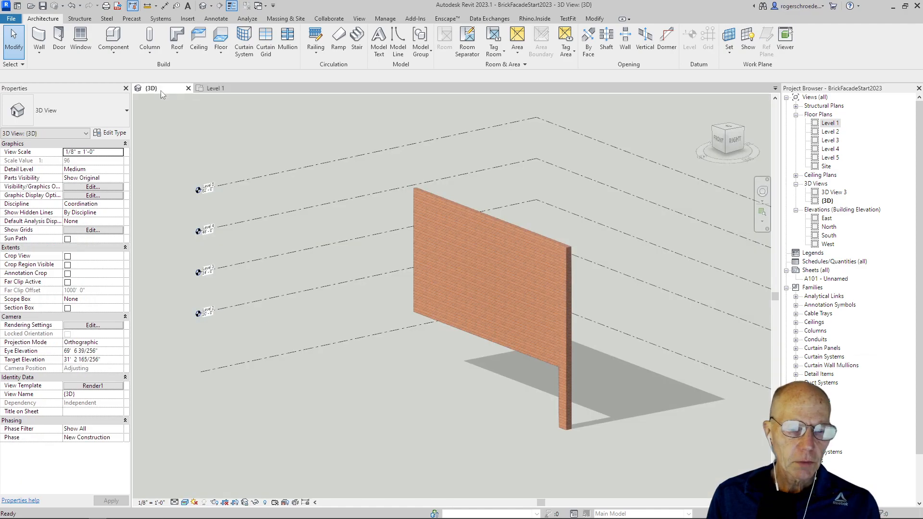
left_click(461, 206)
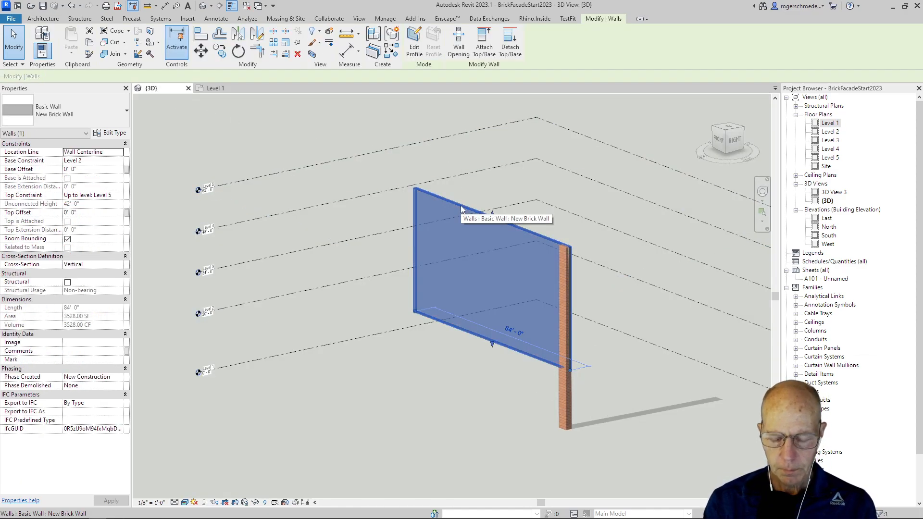
key("Delete")
left_click(562, 256)
key("Delete")
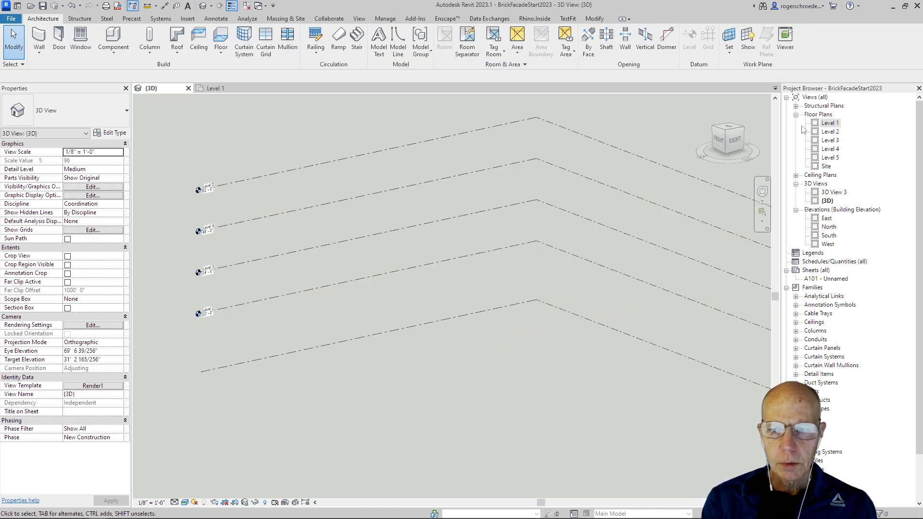
- On Level 2, draw a New Brick Wall straight across the grid lines, 80'-0" long, from the first grid to the last
double_click(823, 133)
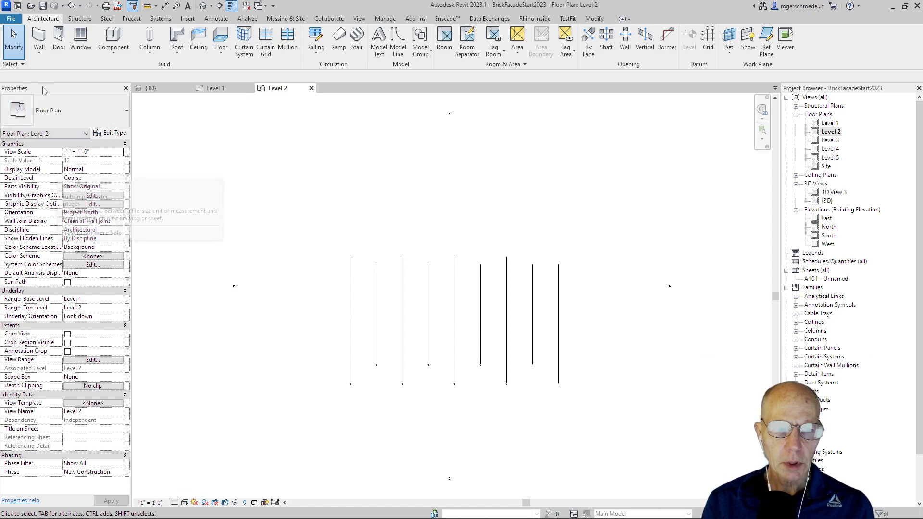
left_click(44, 50)
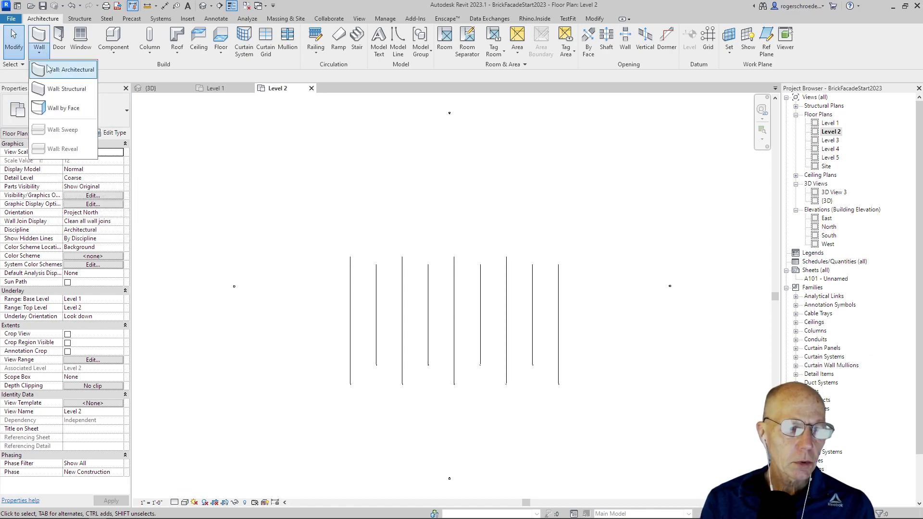
left_click(48, 69)
left_click(36, 118)
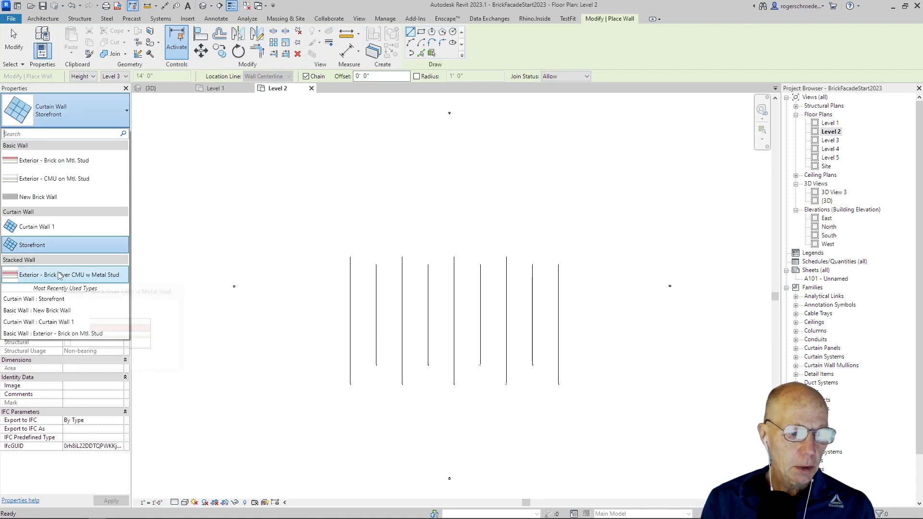
left_click(32, 311)
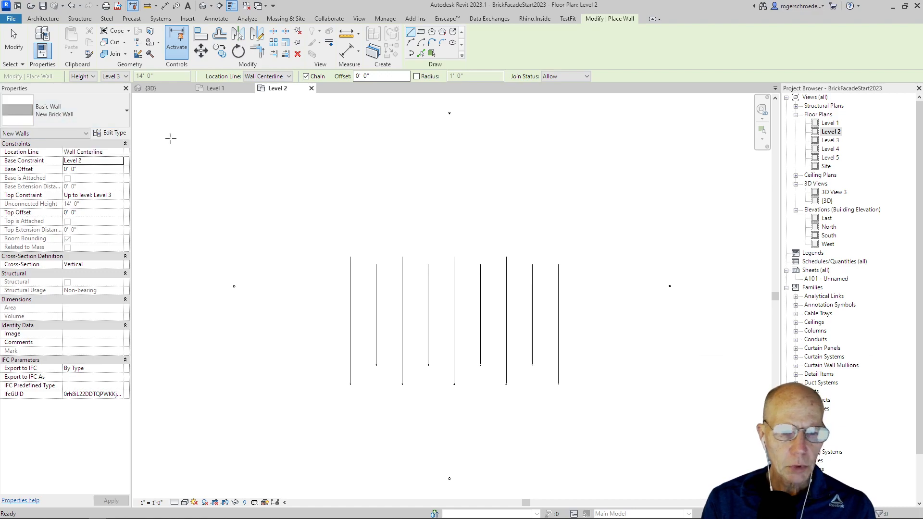
scroll(389, 306, "up", 1)
scroll(389, 307, "up", 2)
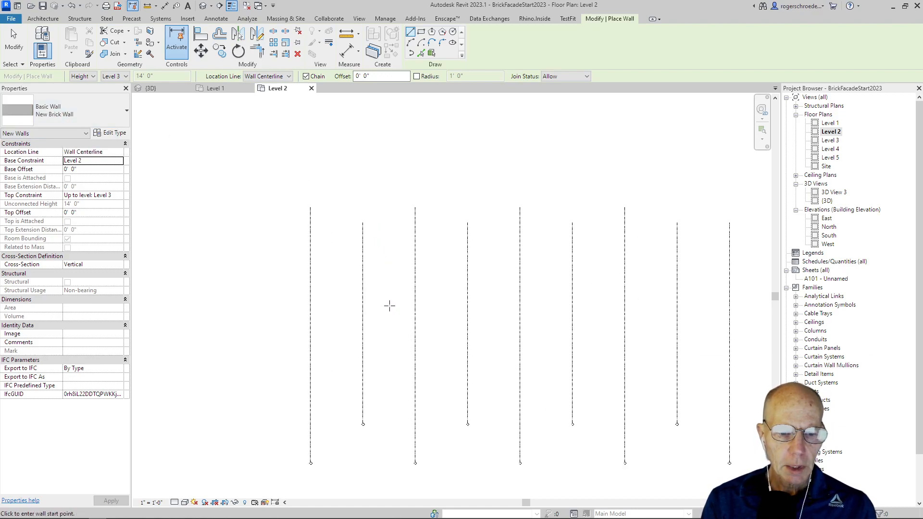
left_click(310, 317)
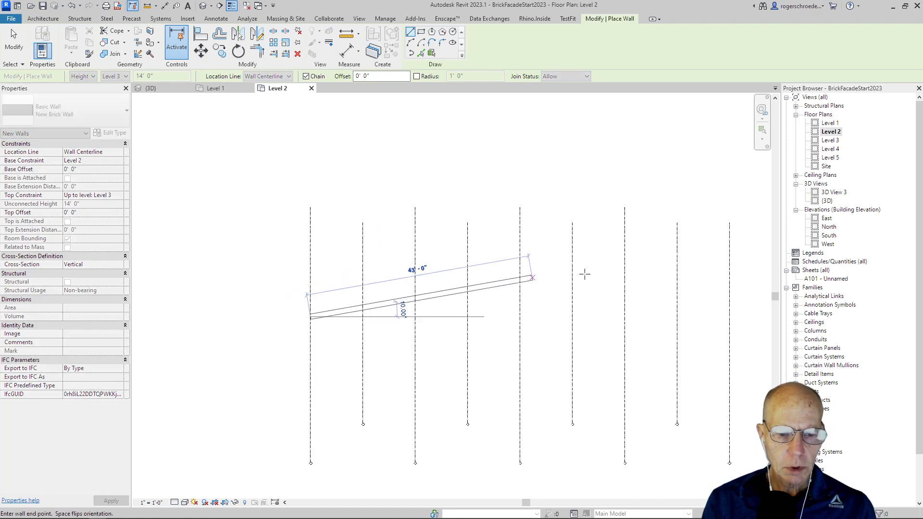
left_click(729, 319)
left_click(8, 54)
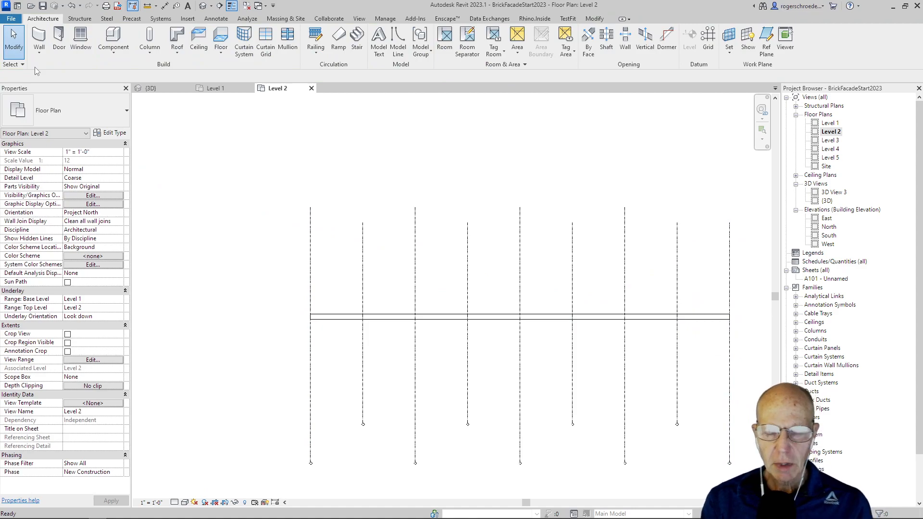
- Set the new brick wall's top constraint to Up to level: Level 5
left_click(162, 88)
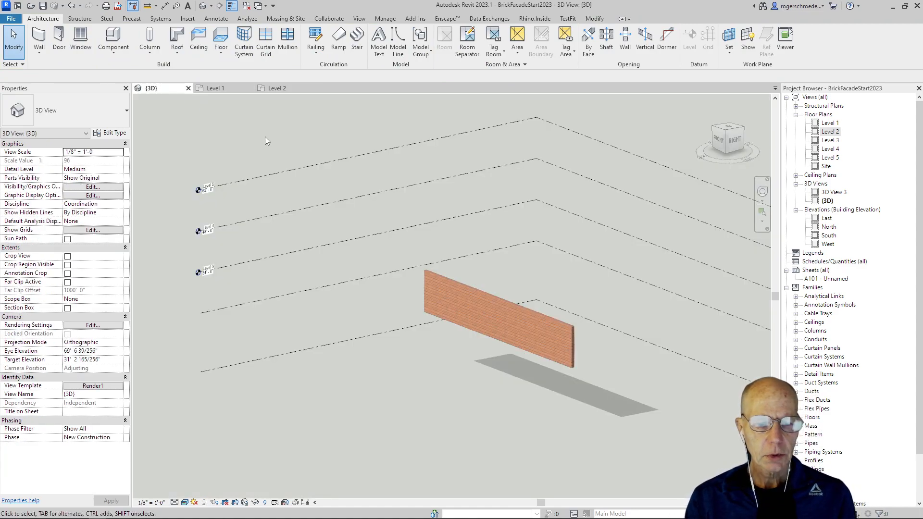
left_click(444, 278)
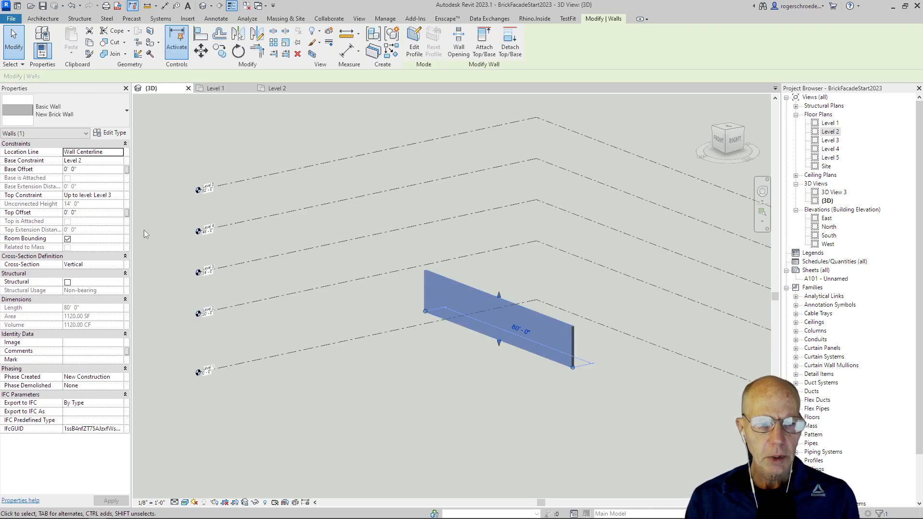
left_click(120, 197)
left_click(119, 195)
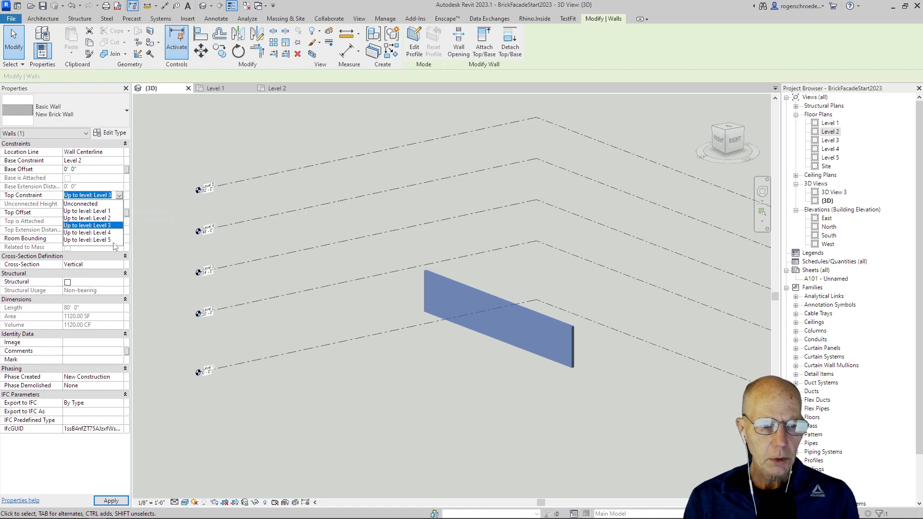
left_click(112, 240)
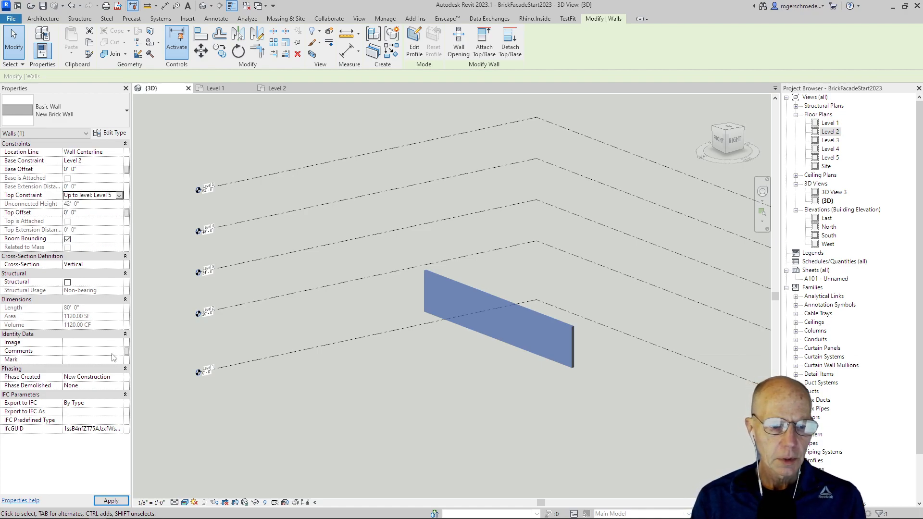
left_click(112, 501)
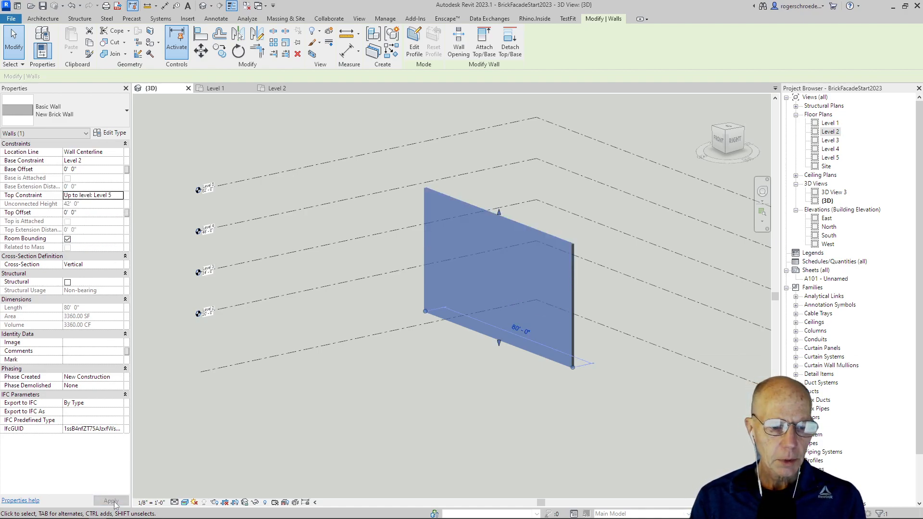
left_click(235, 119)
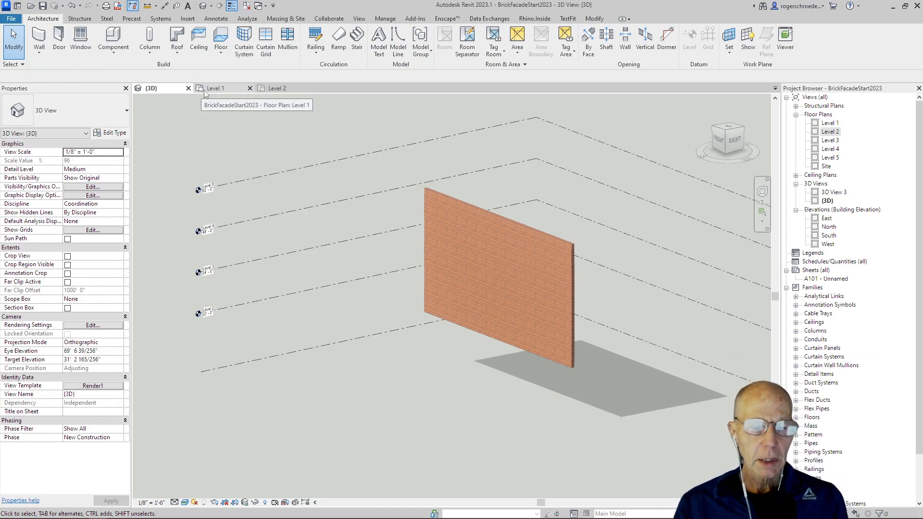
- On Level 2, place a Rectangular Column of type 48" wide pilaster at the wall's left end on the first grid line
left_click(269, 88)
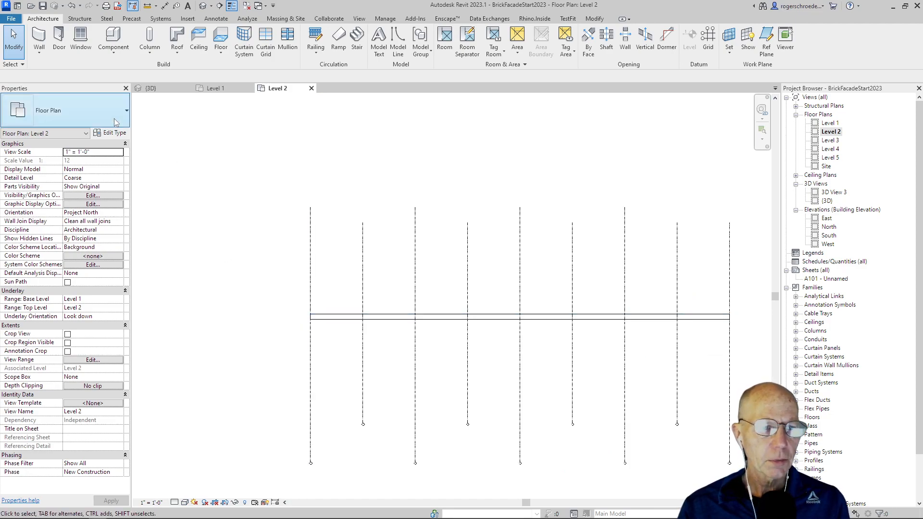
left_click(148, 54)
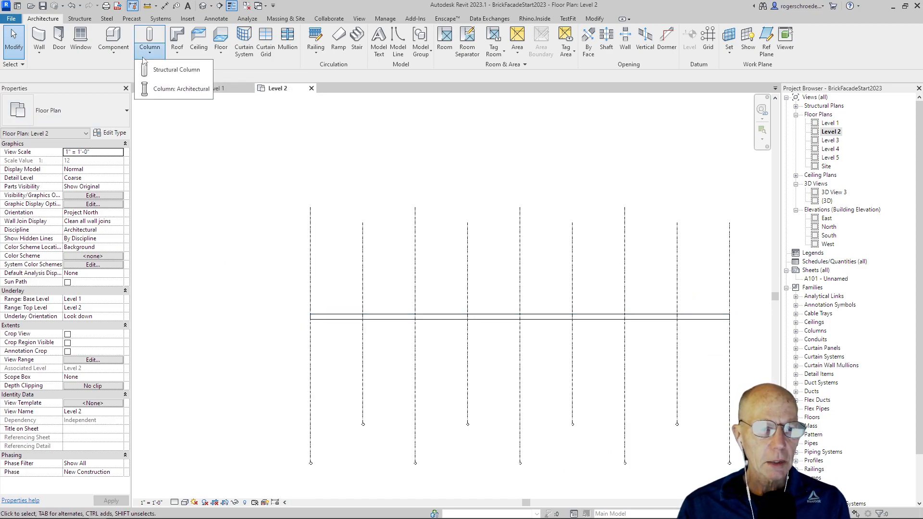
left_click(153, 92)
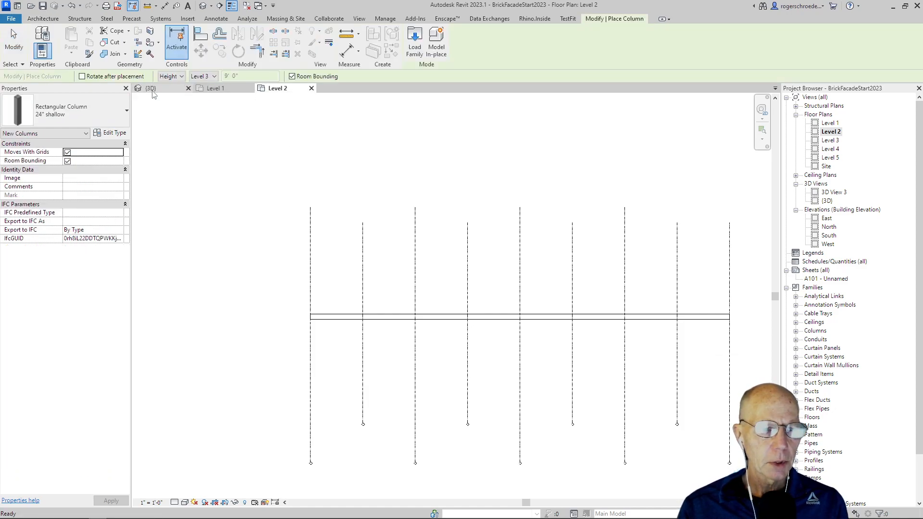
left_click(48, 115)
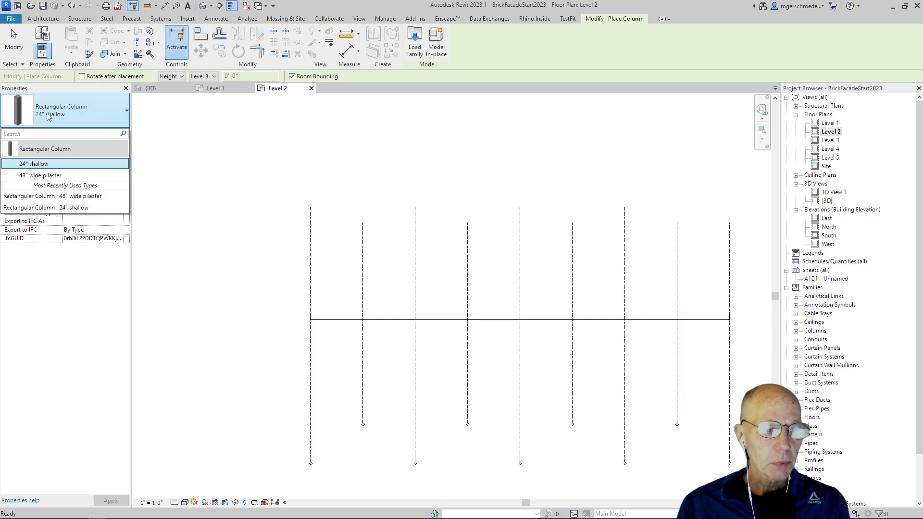
left_click(51, 176)
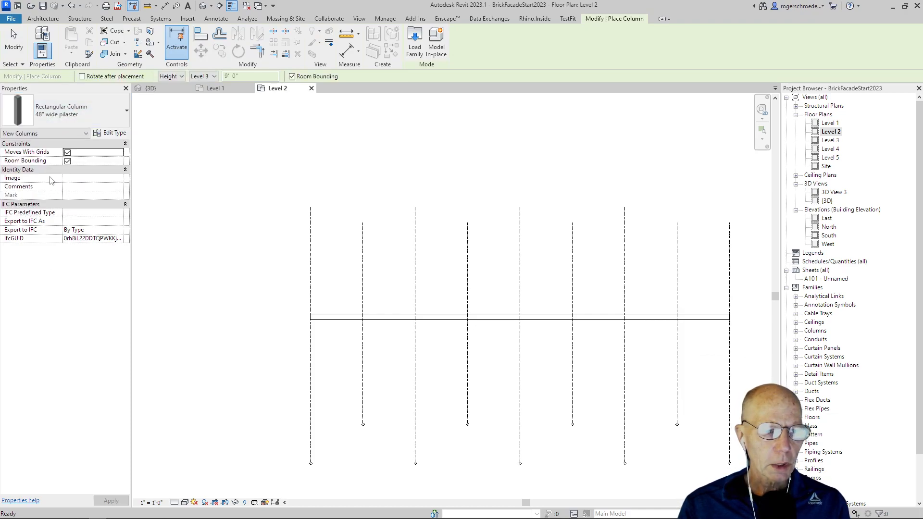
left_click(108, 136)
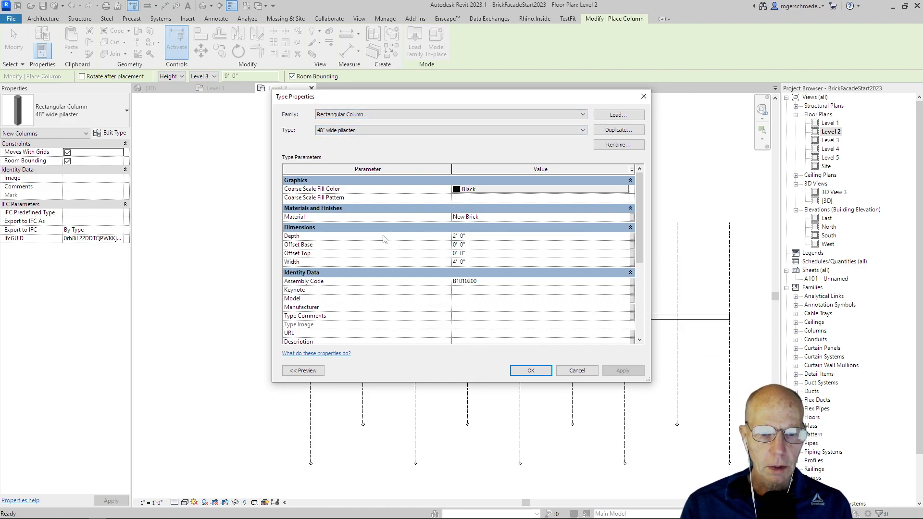
left_click(521, 371)
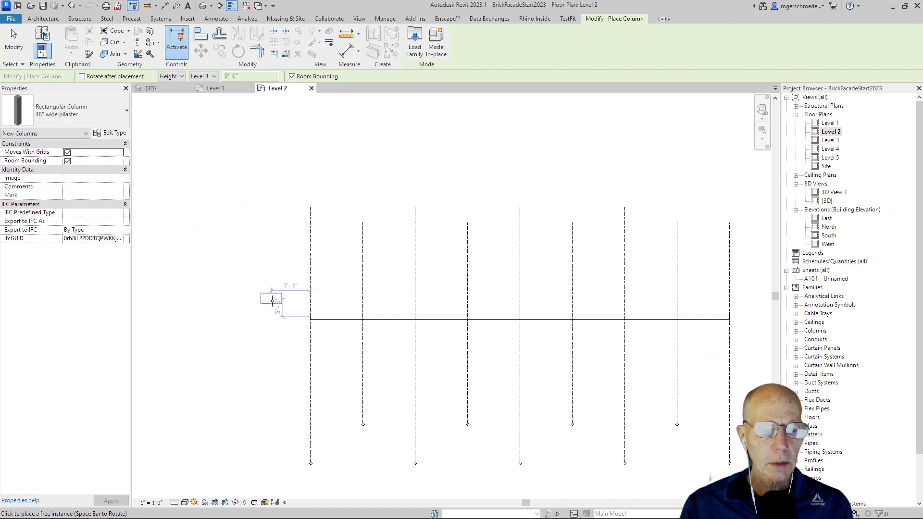
scroll(308, 315, "up", 3)
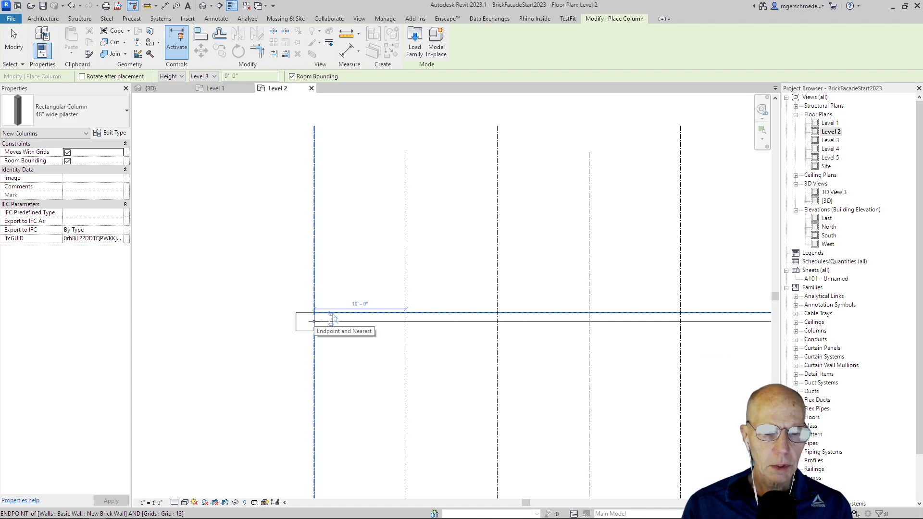
left_click(315, 321)
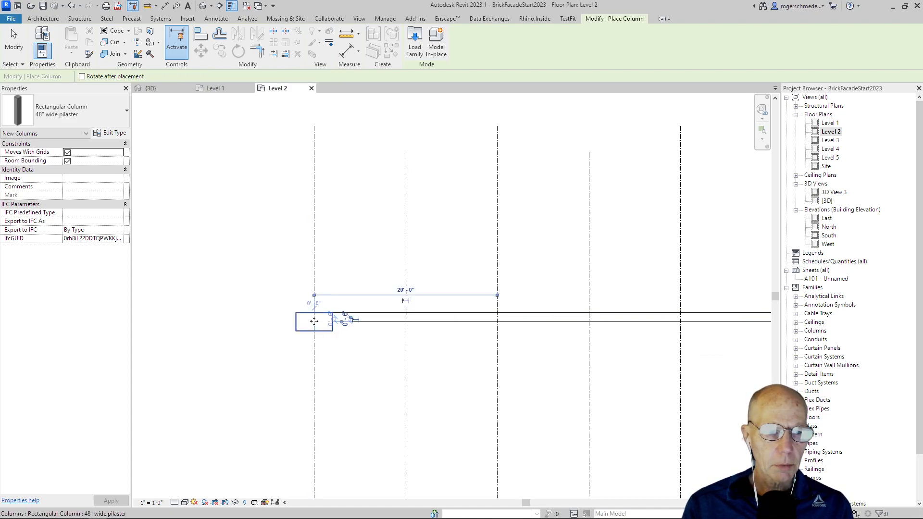
left_click(6, 51)
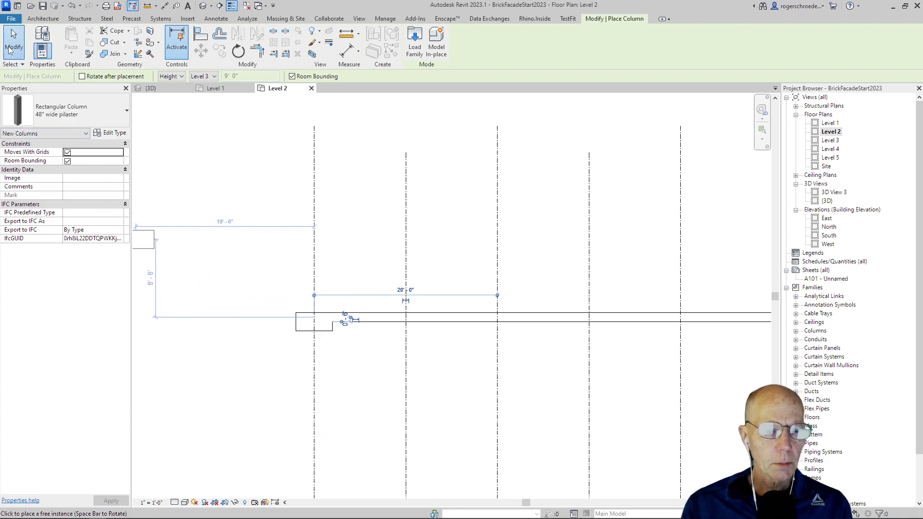
- Set the pilaster's base level to Level 1 and its top level to Level 5
left_click(303, 321)
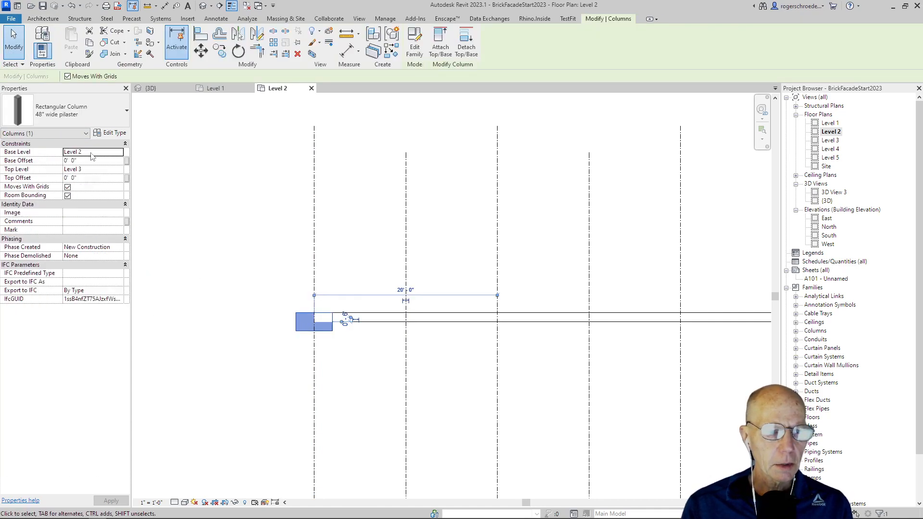
left_click(119, 153)
left_click(87, 160)
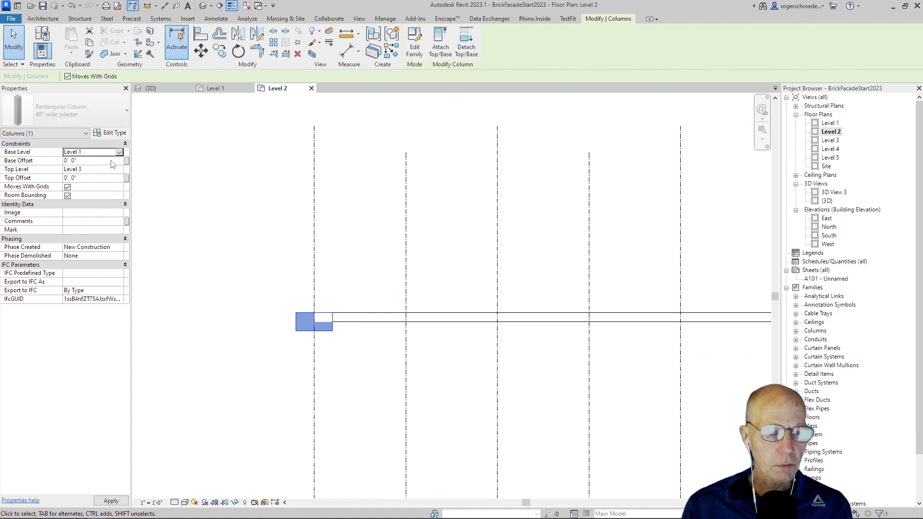
left_click(119, 172)
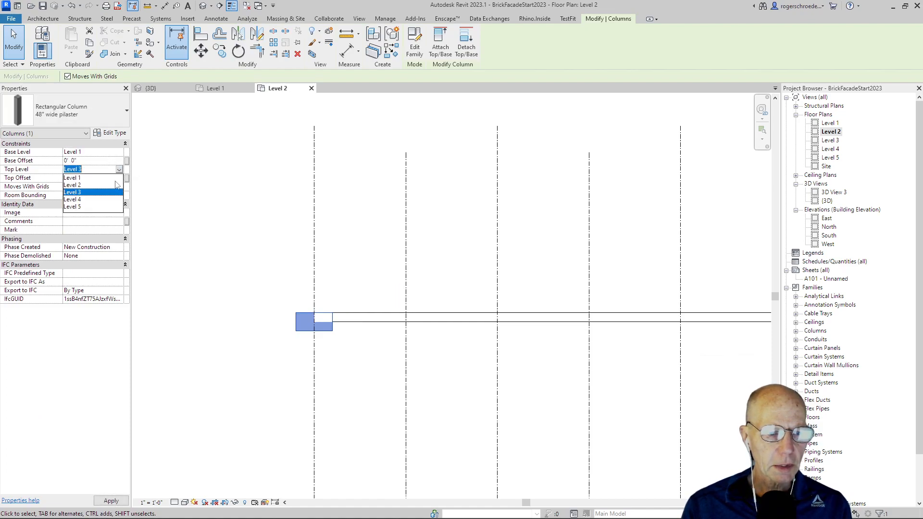
left_click(118, 207)
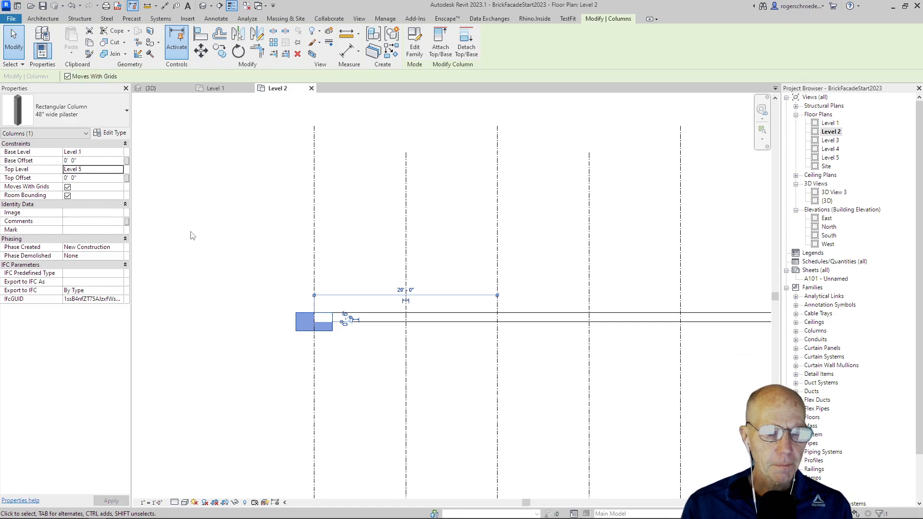
left_click(192, 243)
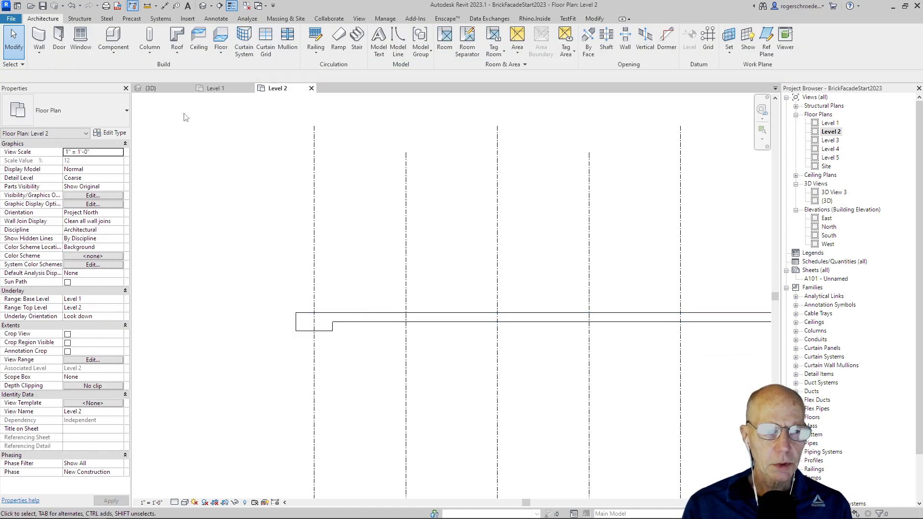
- Review the wall and pilaster in the 3D view and the floor plans
left_click(150, 88)
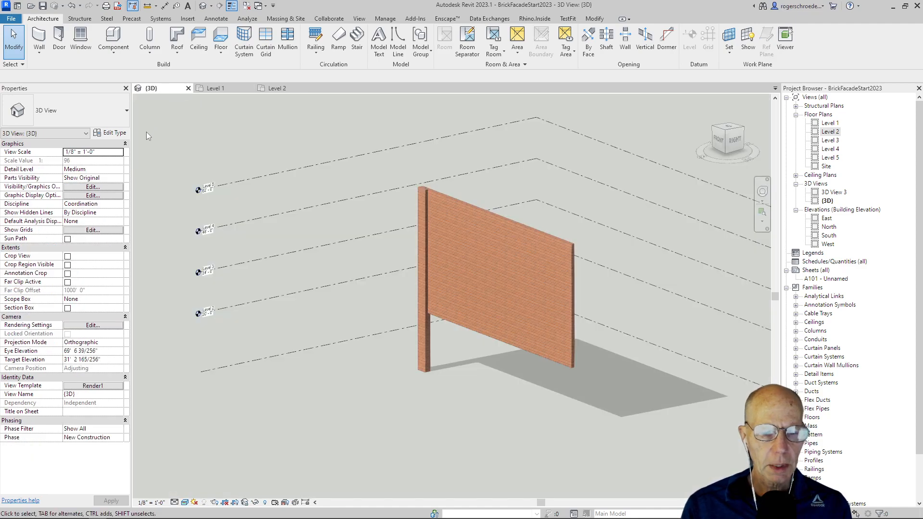
left_click(210, 90)
left_click(276, 88)
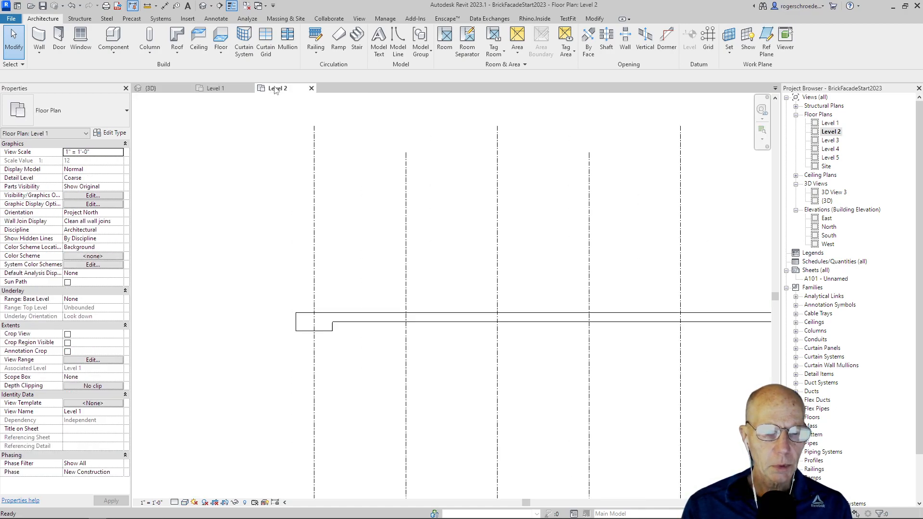
- Copy the 48" wide pilaster along the wall onto every second grid line, through to the wall's right end
left_click(322, 334)
scroll(248, 364, "down", 2)
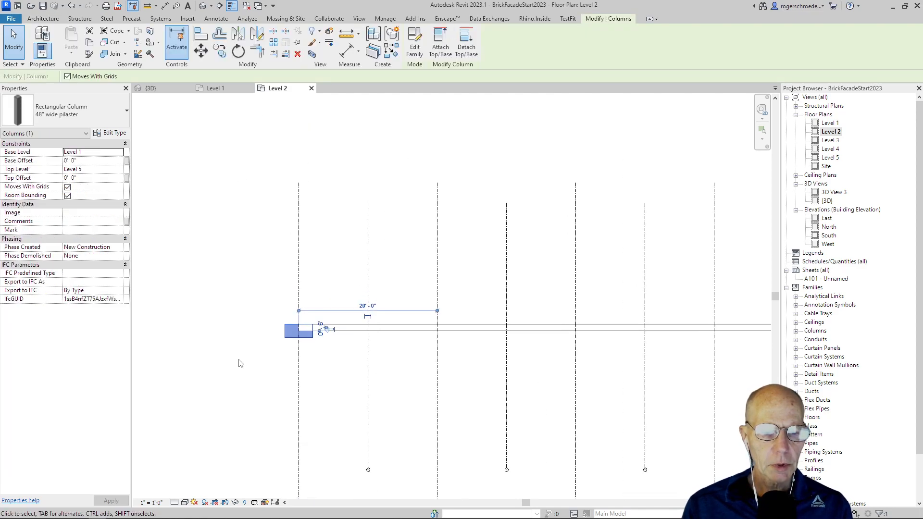
middle_click_drag(227, 360, 155, 323)
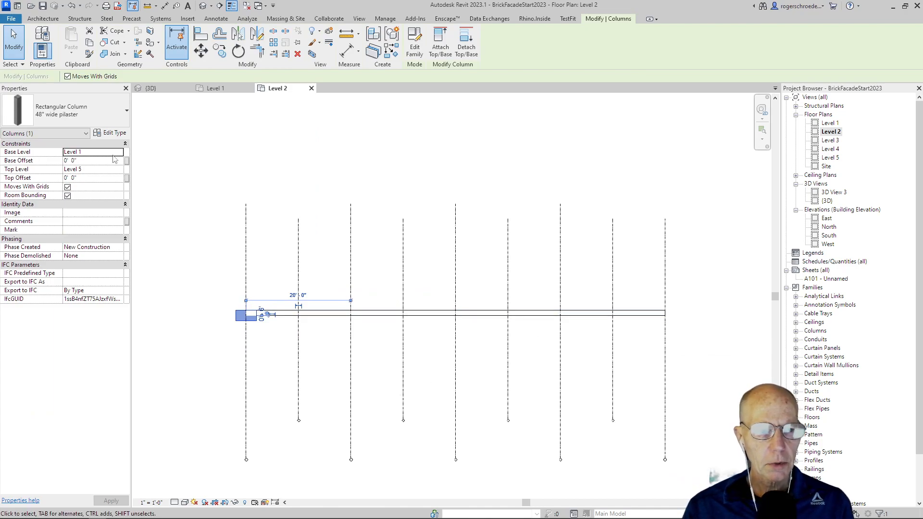
left_click(219, 50)
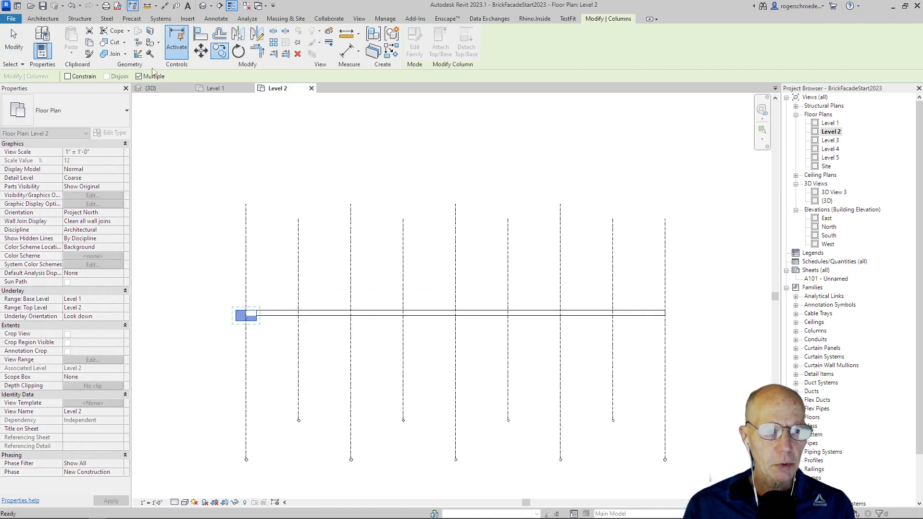
left_click(246, 315)
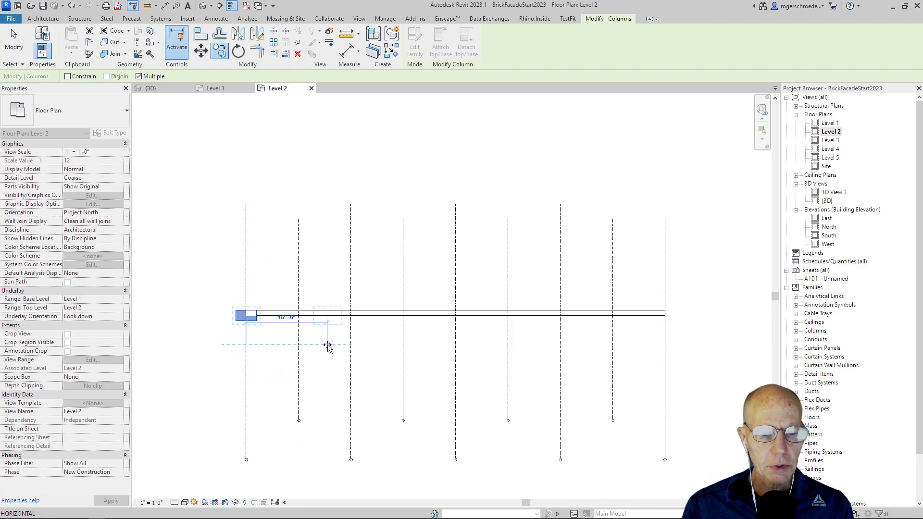
left_click(350, 344)
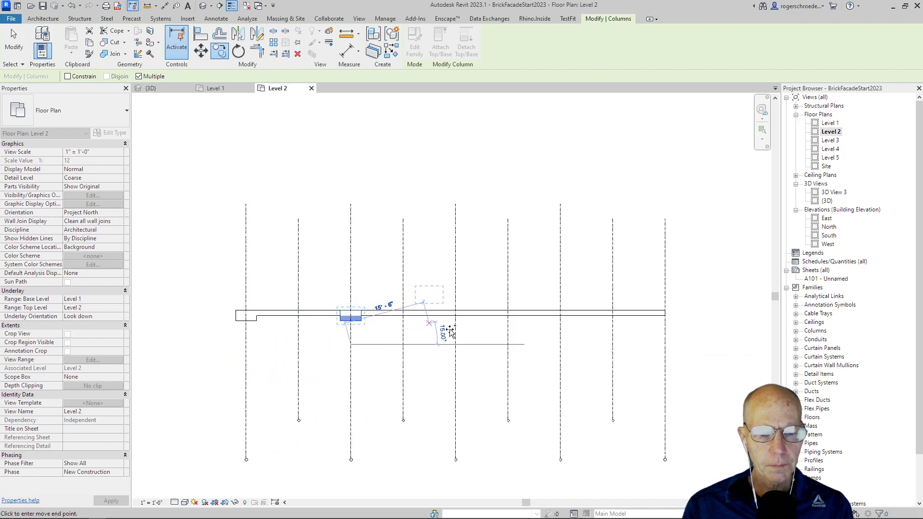
left_click(456, 344)
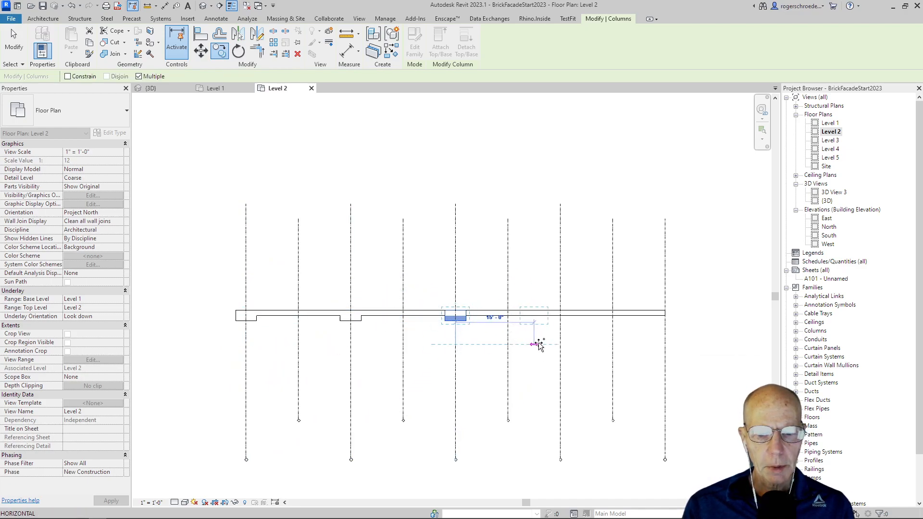
left_click(560, 345)
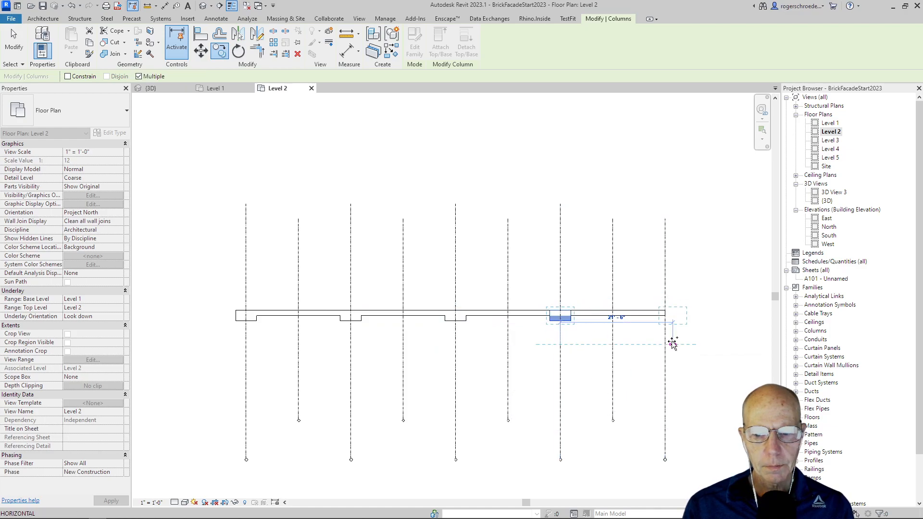
left_click(666, 345)
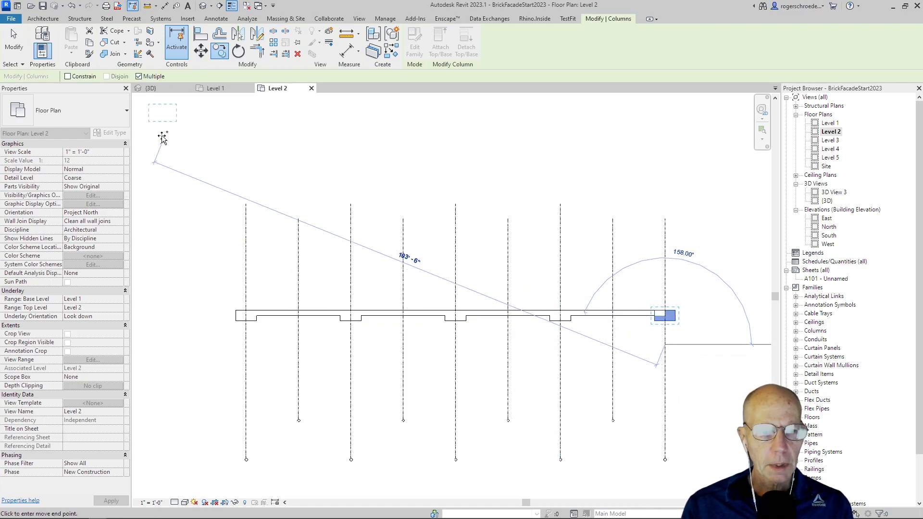
left_click(163, 88)
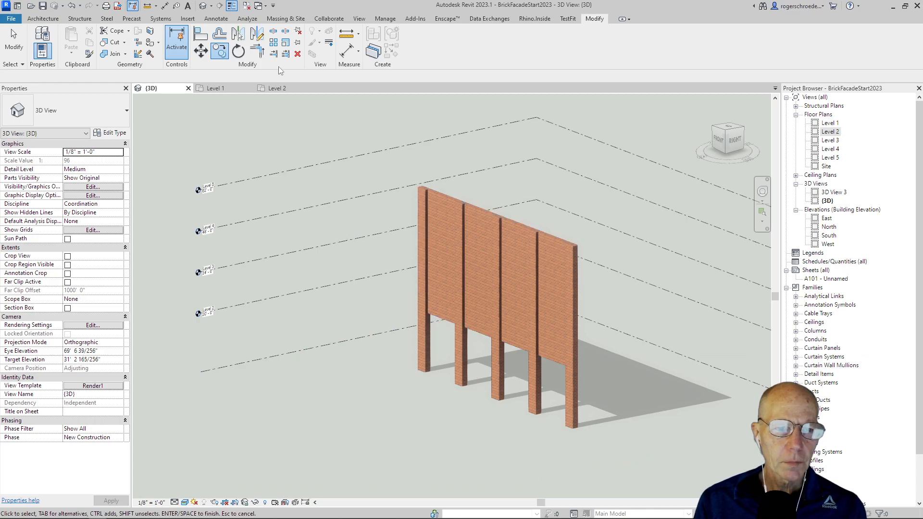
- On Level 2, place an architectural Rectangular Column of type 24" shallow on the wall at the second grid line
left_click(278, 88)
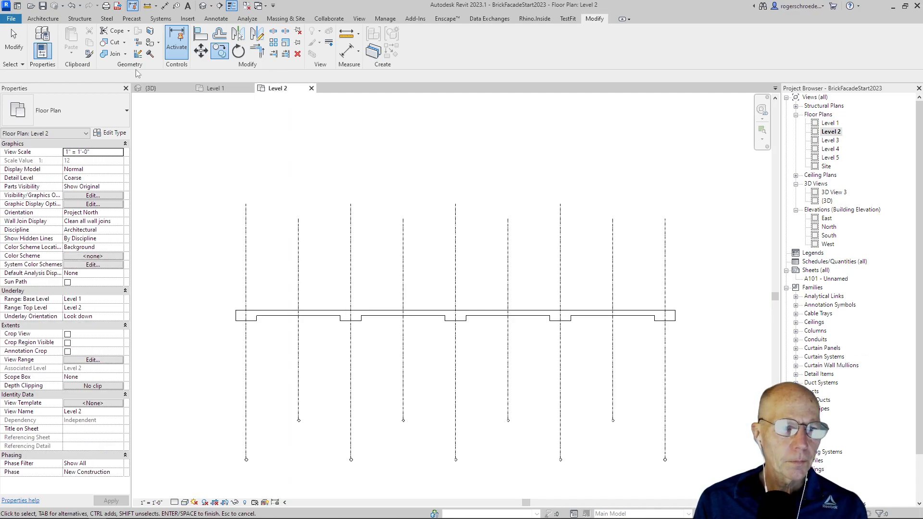
left_click(43, 20)
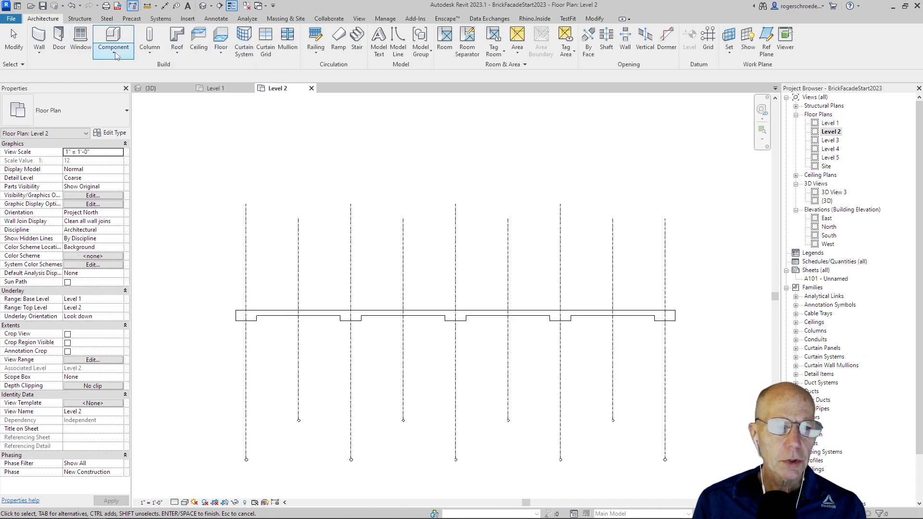
left_click(149, 46)
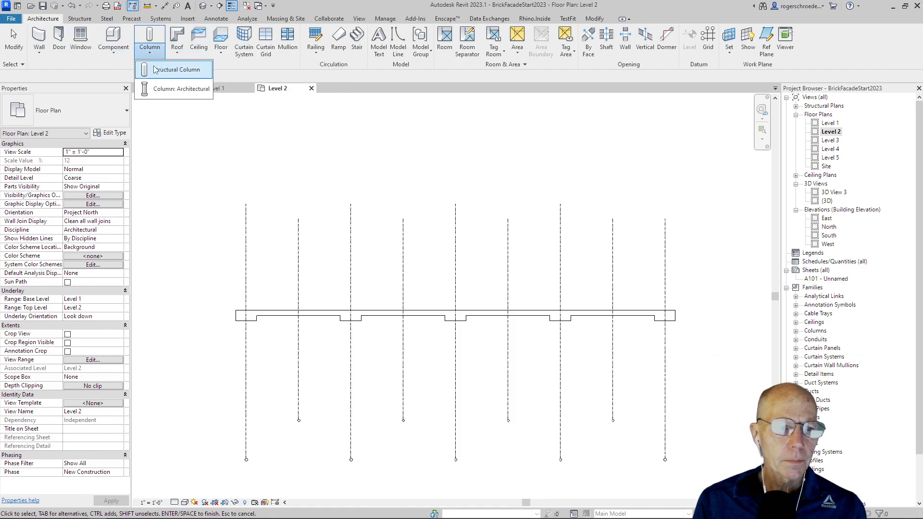
left_click(150, 91)
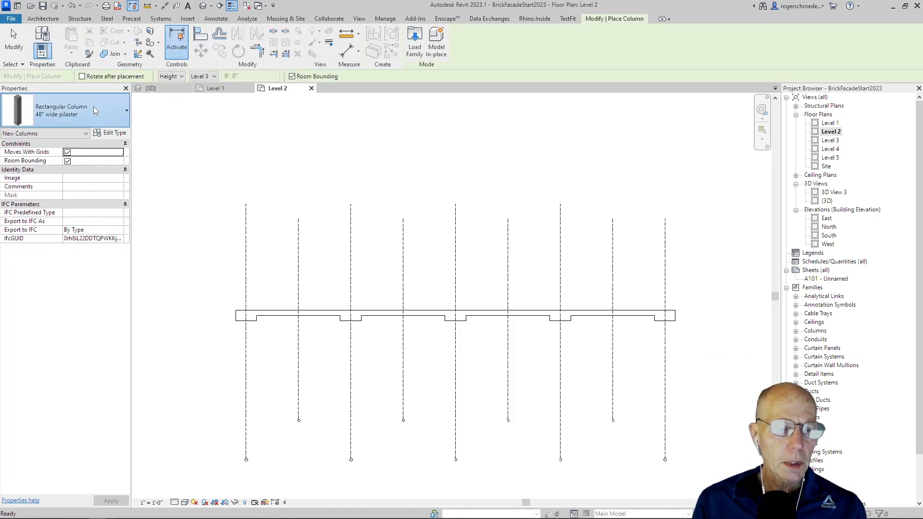
left_click(93, 106)
left_click(53, 164)
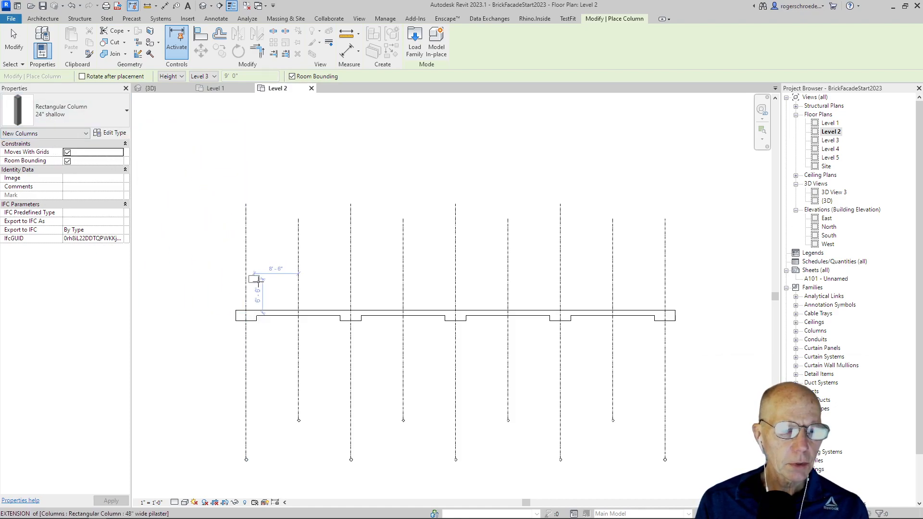
scroll(305, 332, "up", 3)
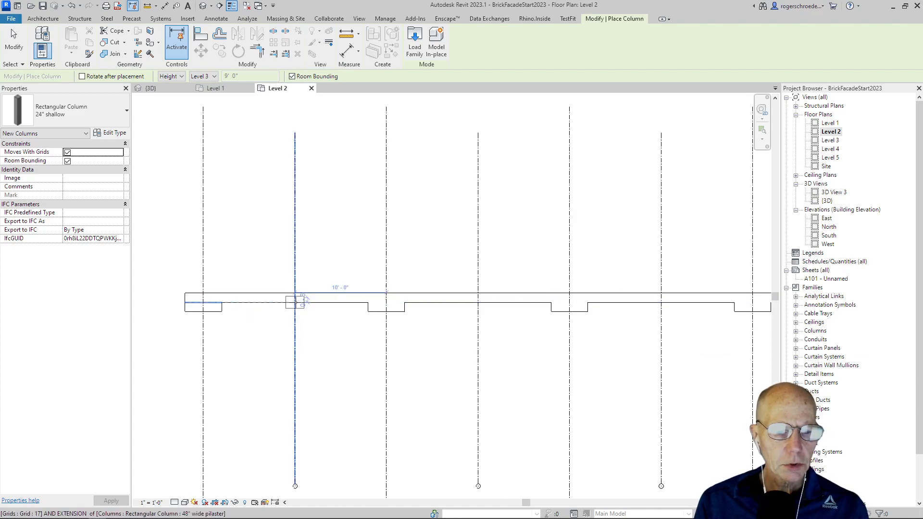
left_click(292, 303)
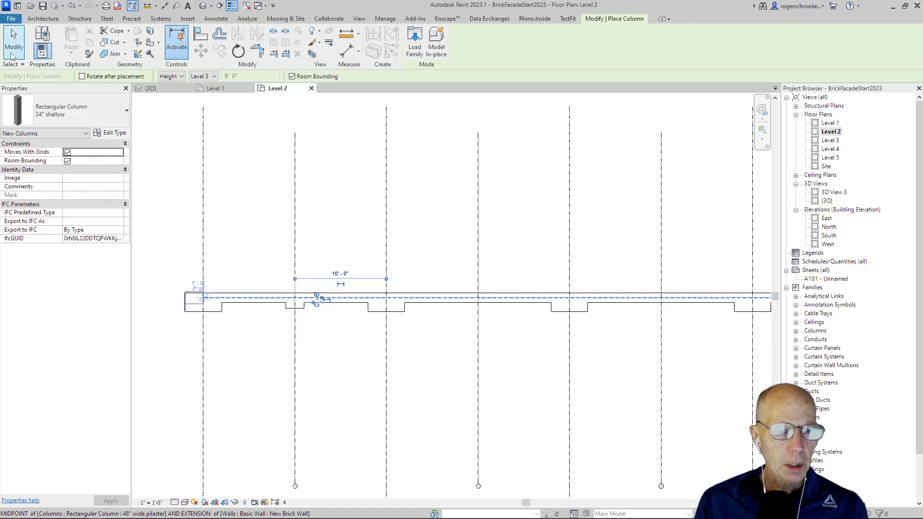
left_click(13, 43)
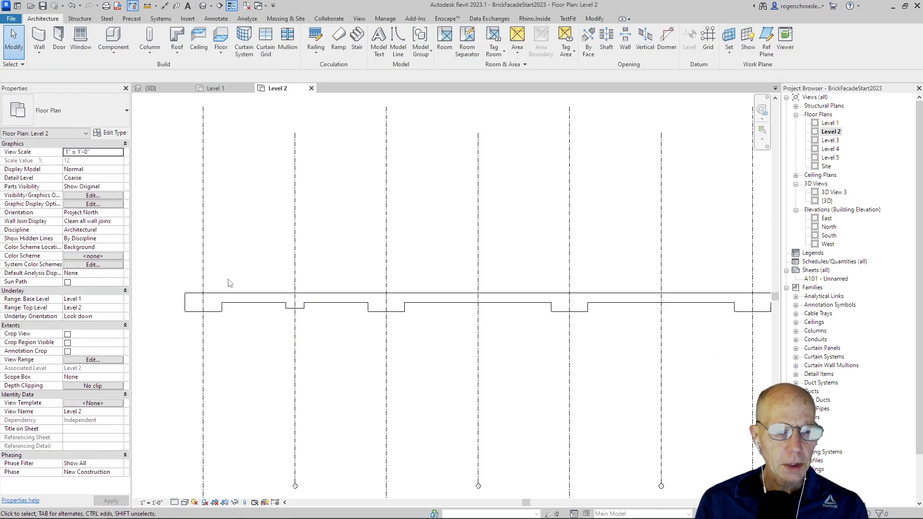
- Set the 24" shallow column's top level to Level 5
left_click(291, 313)
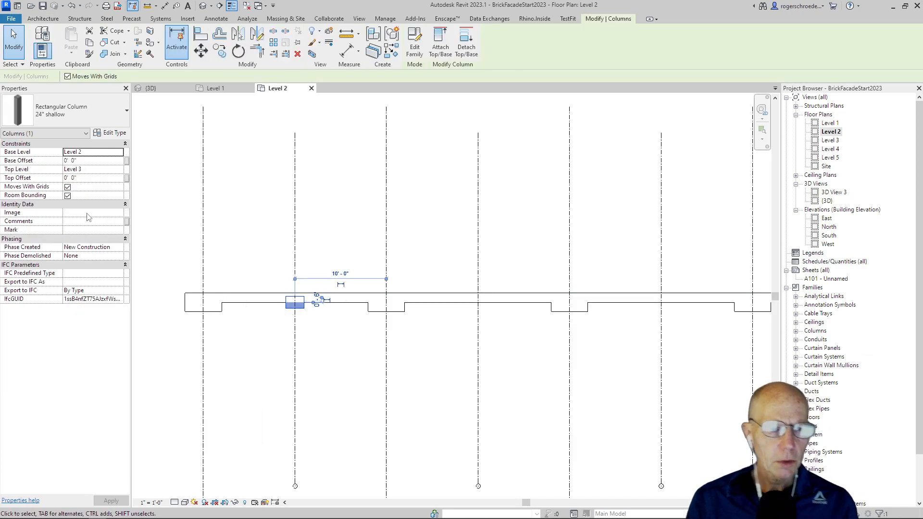
left_click(86, 170)
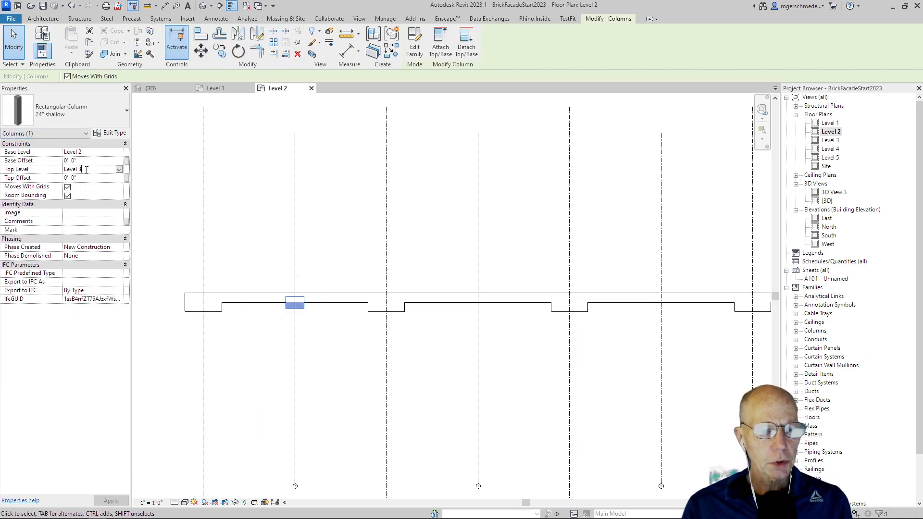
left_click(119, 170)
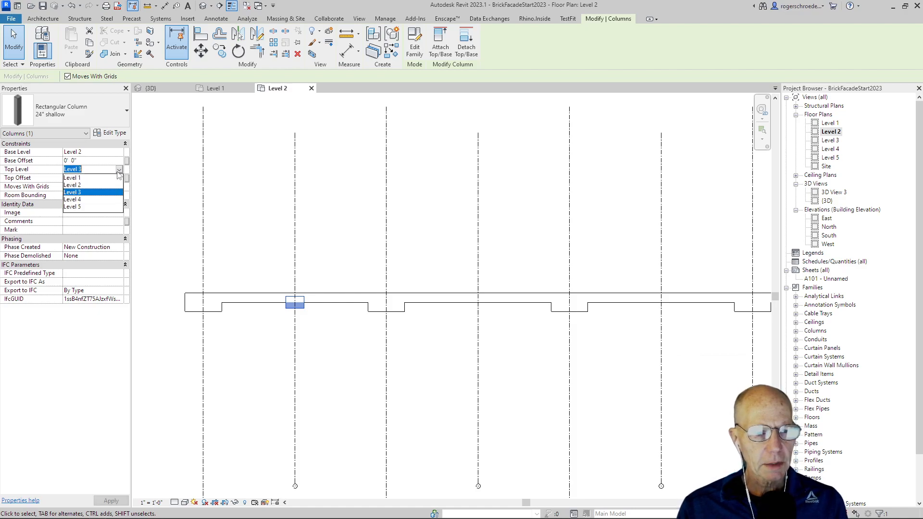
left_click(96, 207)
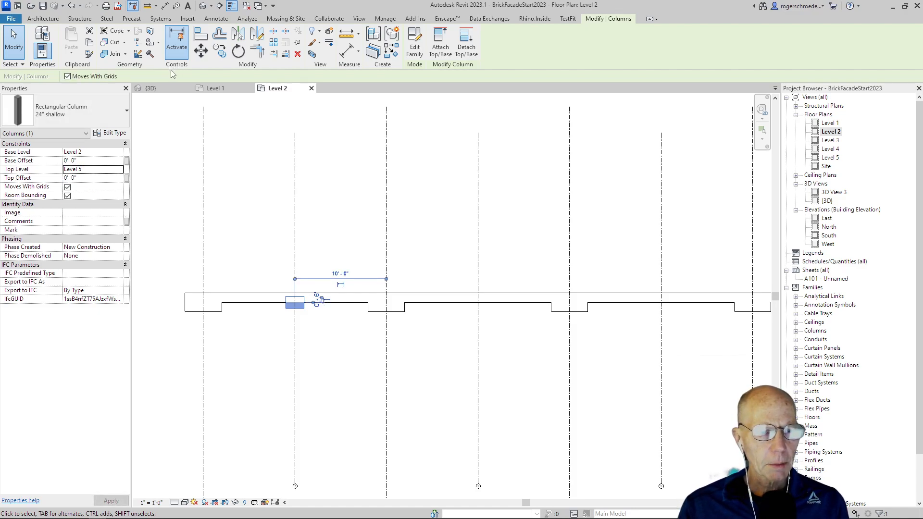
left_click(13, 41)
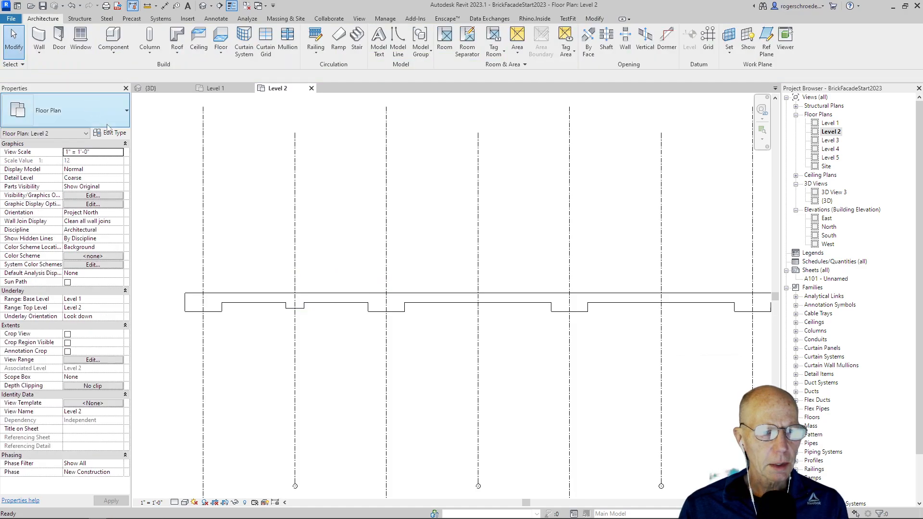
left_click(149, 54)
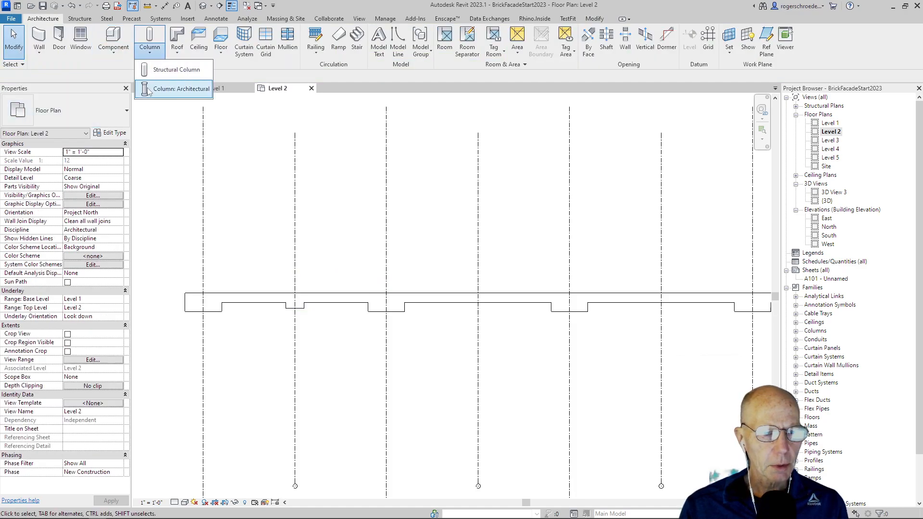
left_click(149, 92)
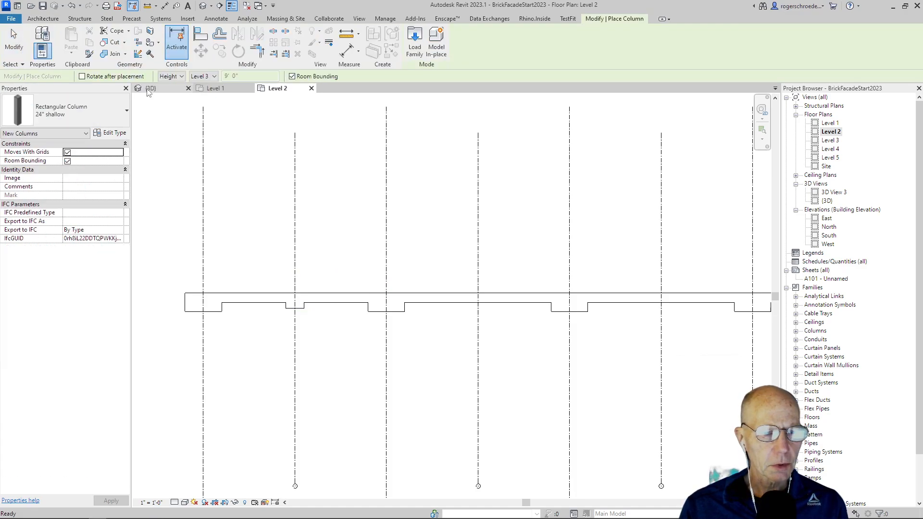
left_click(199, 76)
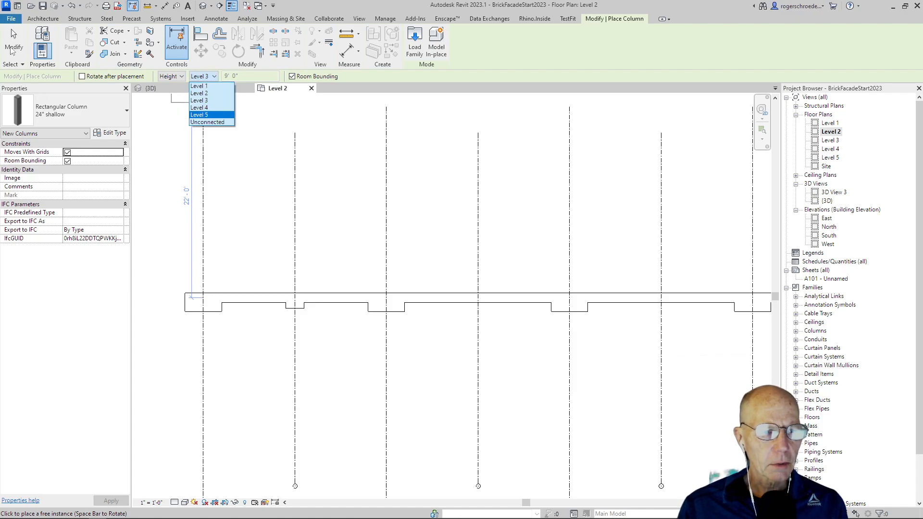
left_click(12, 51)
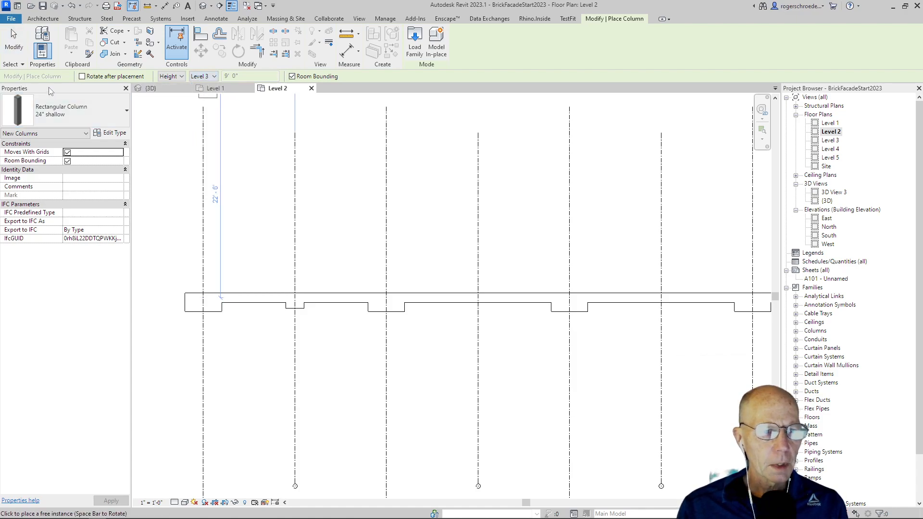
left_click(173, 77)
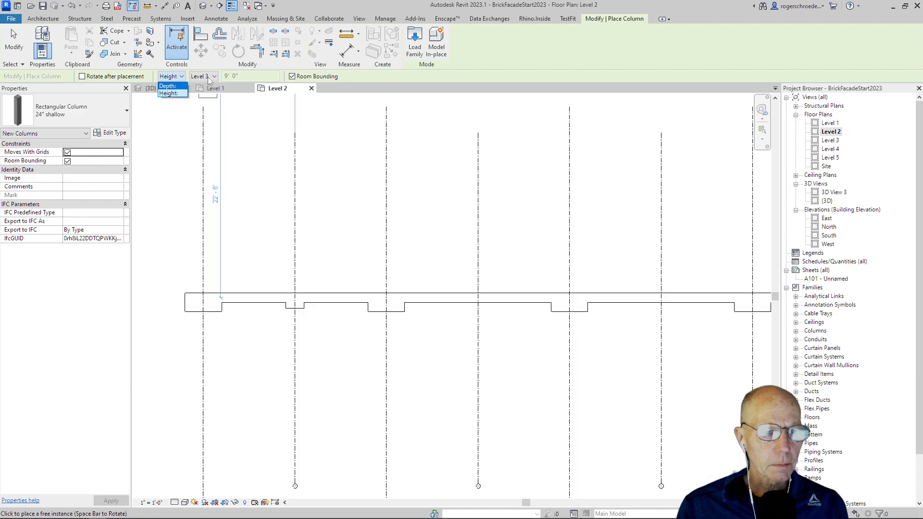
left_click(23, 46)
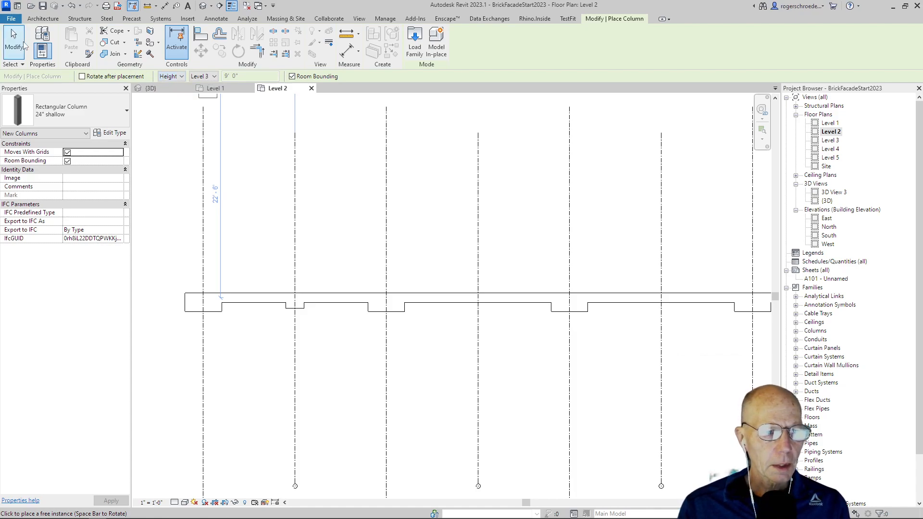
left_click(43, 107)
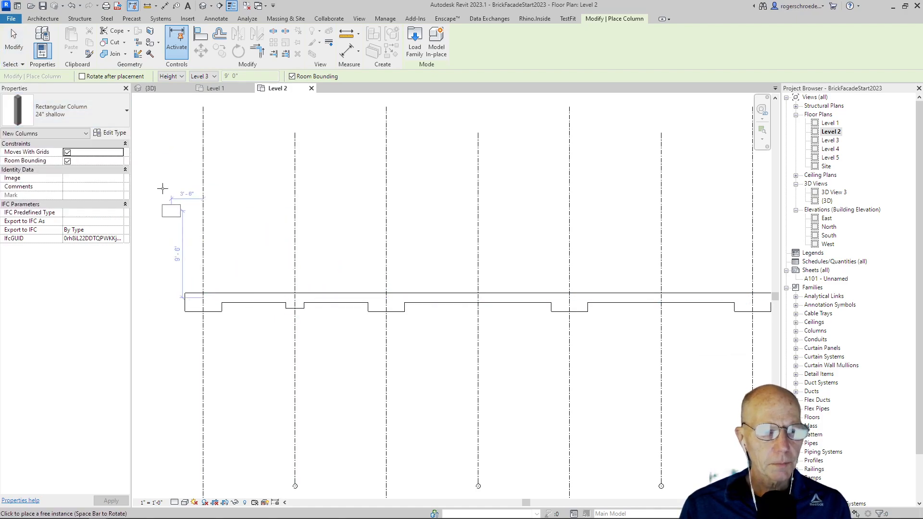
left_click(14, 41)
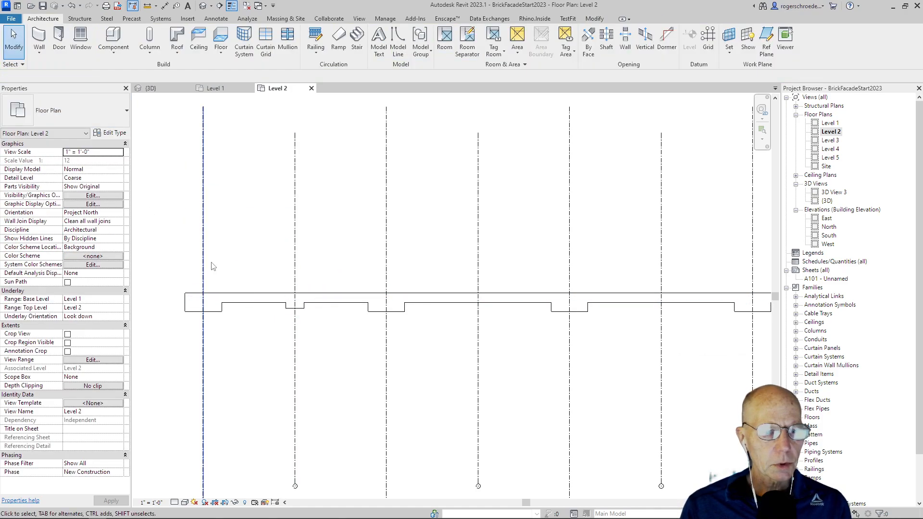
- Copy the 24" shallow column one grid bay to the right along the wall
left_click(292, 305)
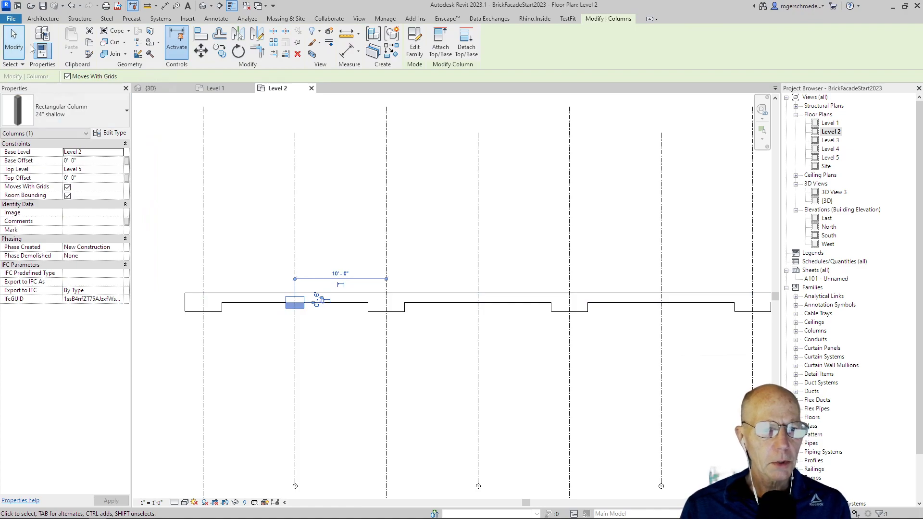
left_click(219, 51)
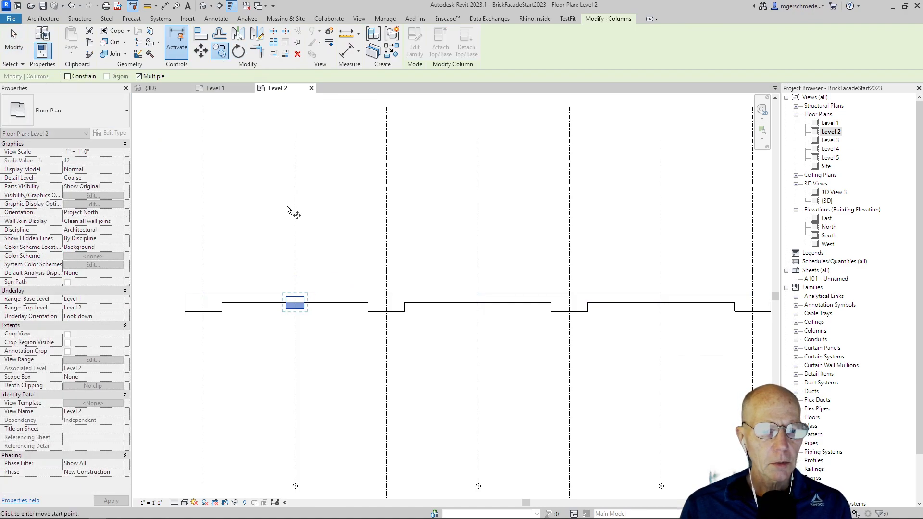
left_click(297, 308)
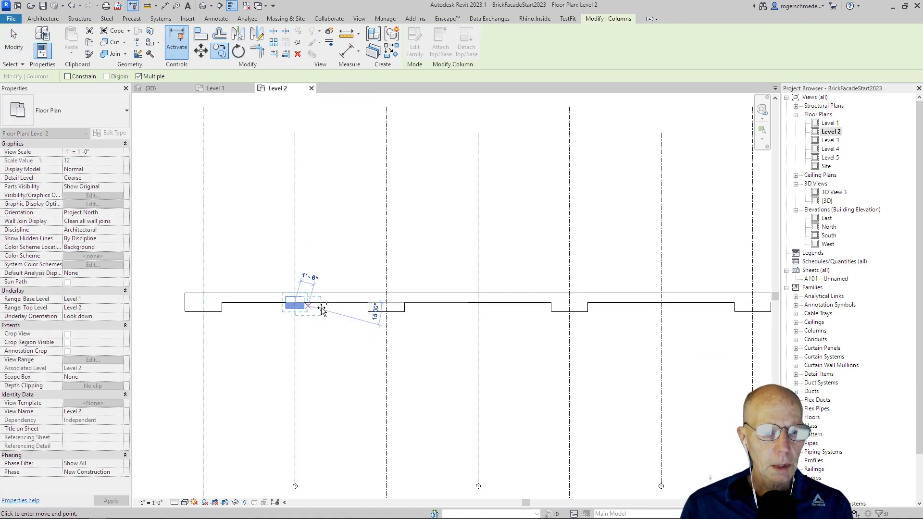
left_click(387, 304)
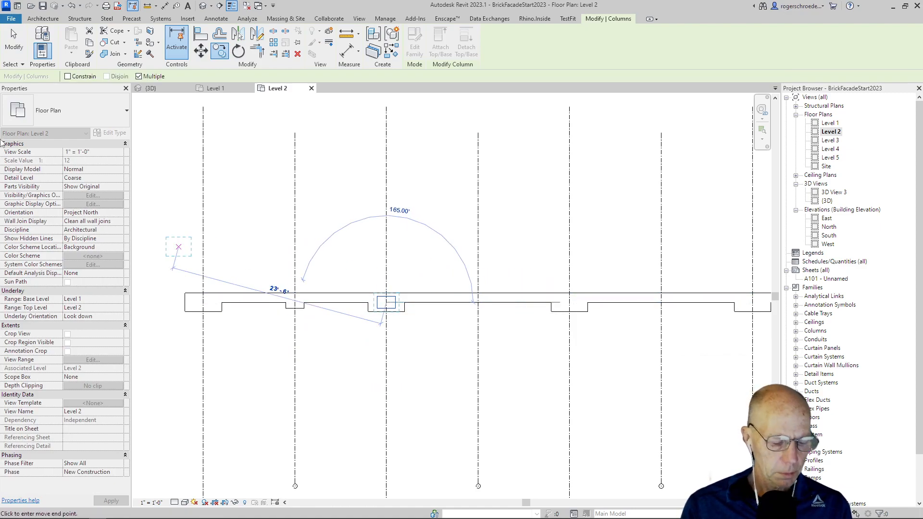
key("Escape")
key("Escape")
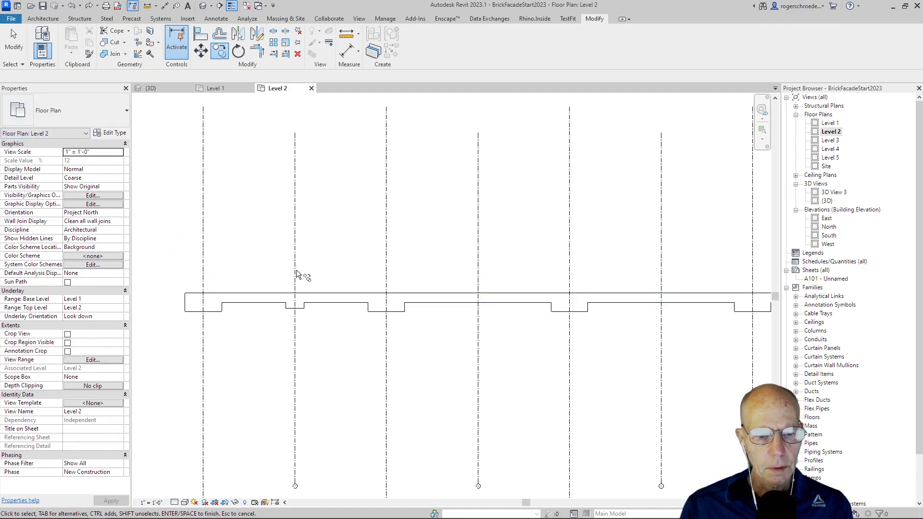
- Copy the 24" shallow column as multiple copies, two grid bays at a time, onto every second grid line along the wall
left_click(13, 42)
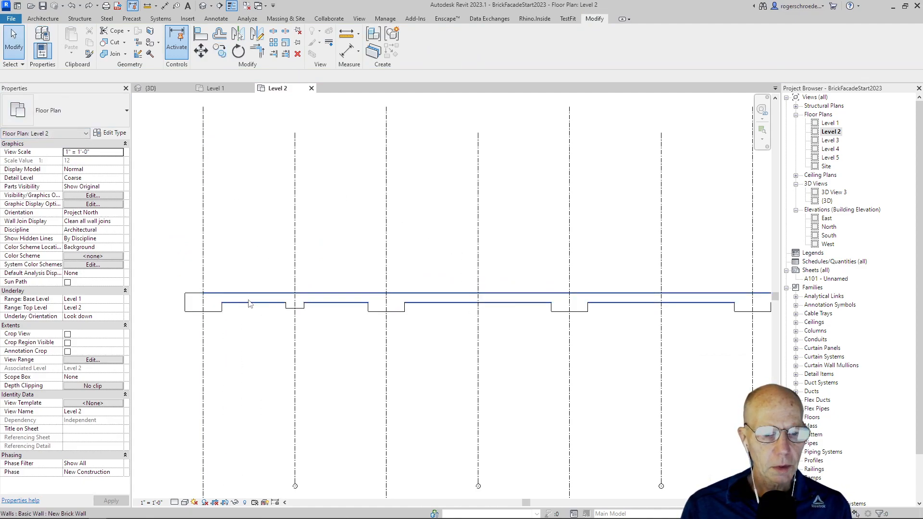
left_click(287, 308)
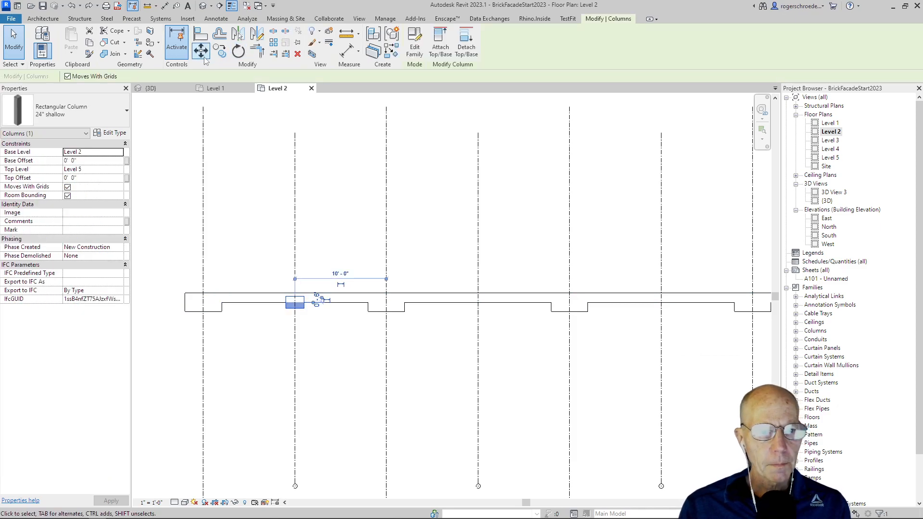
left_click(219, 50)
left_click(296, 274)
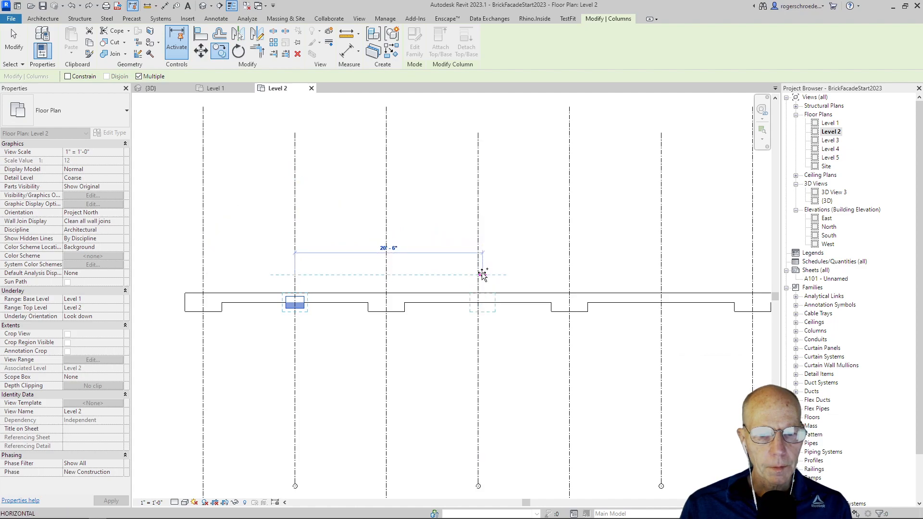
left_click(478, 275)
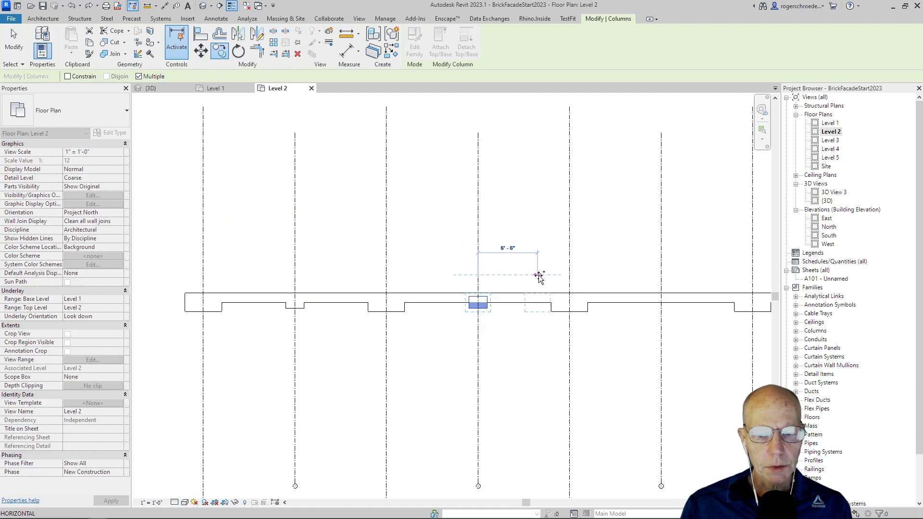
left_click(661, 275)
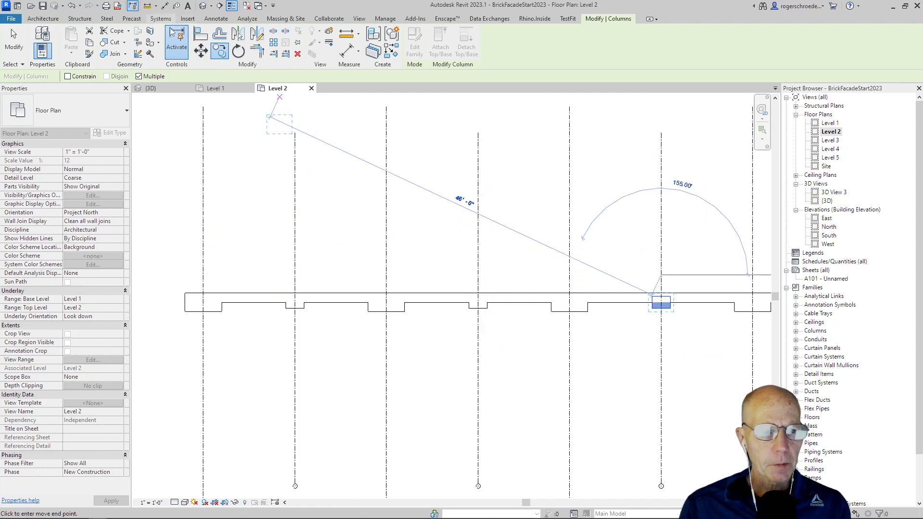
left_click(147, 88)
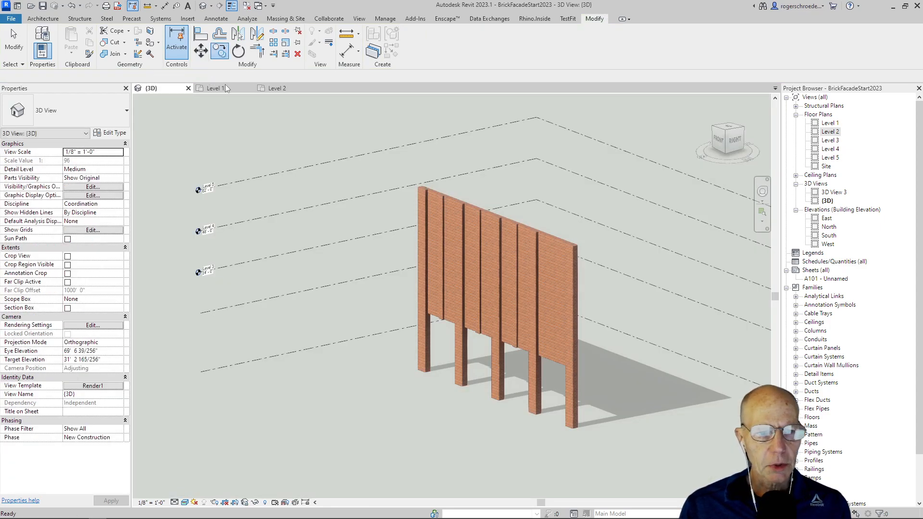
left_click(268, 90)
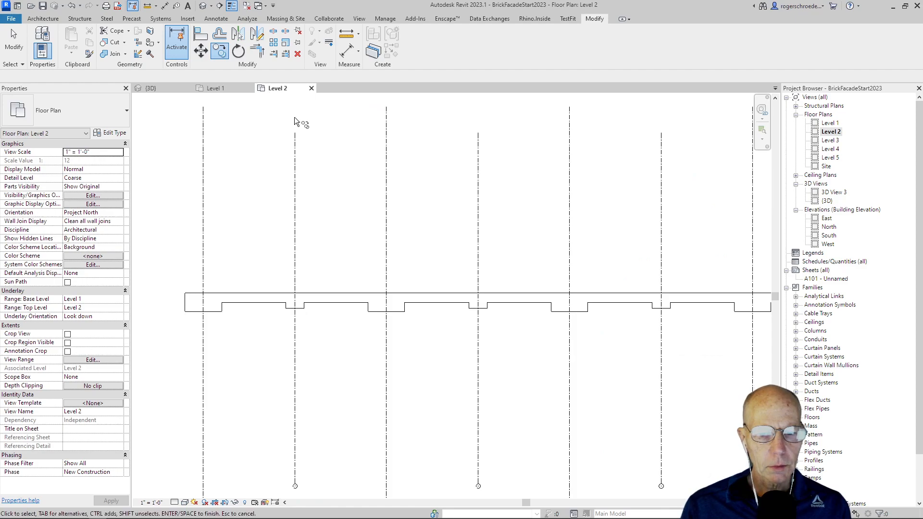
- Copy the rightmost 24" shallow column two grid bays further onto the grid line near the wall's right end
scroll(464, 280, "down", 1)
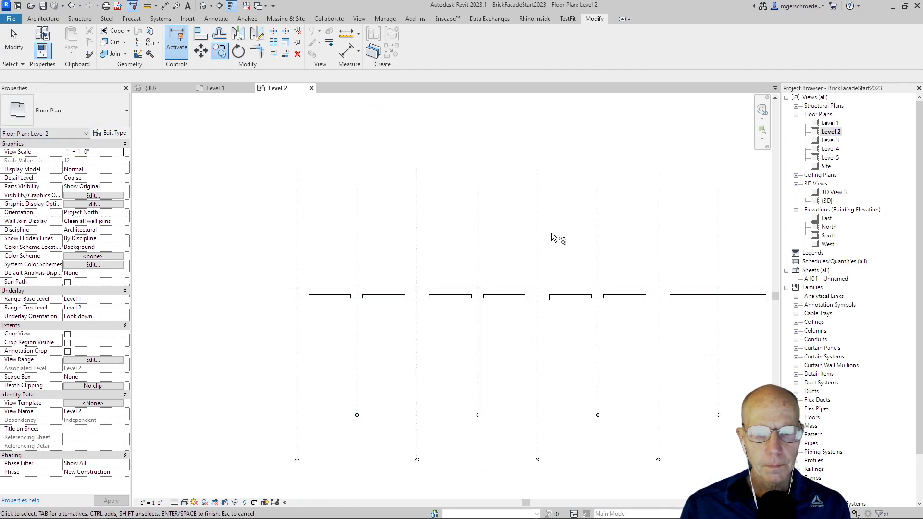
left_click(14, 42)
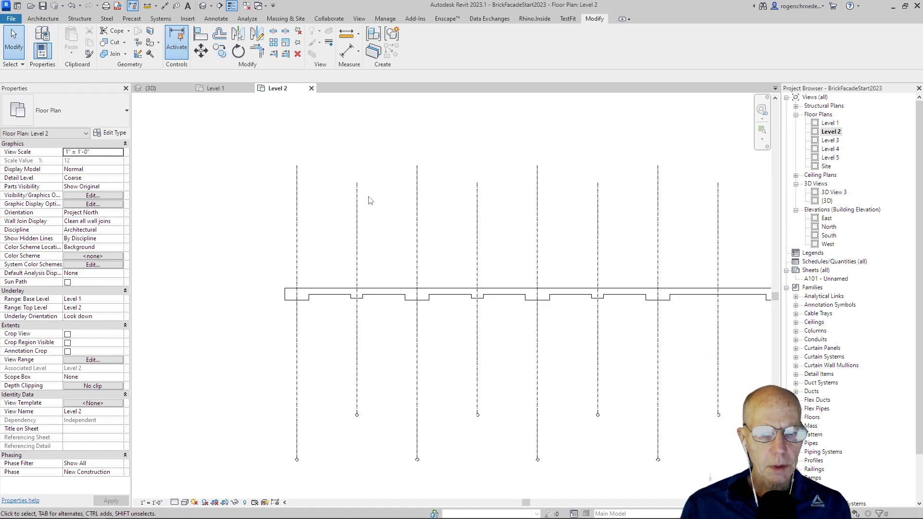
left_click_drag(583, 260, 642, 346)
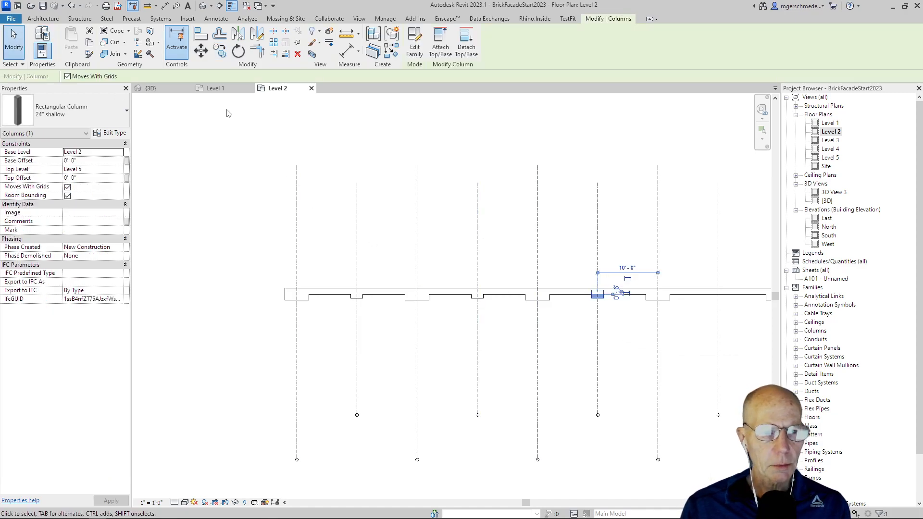
left_click(219, 50)
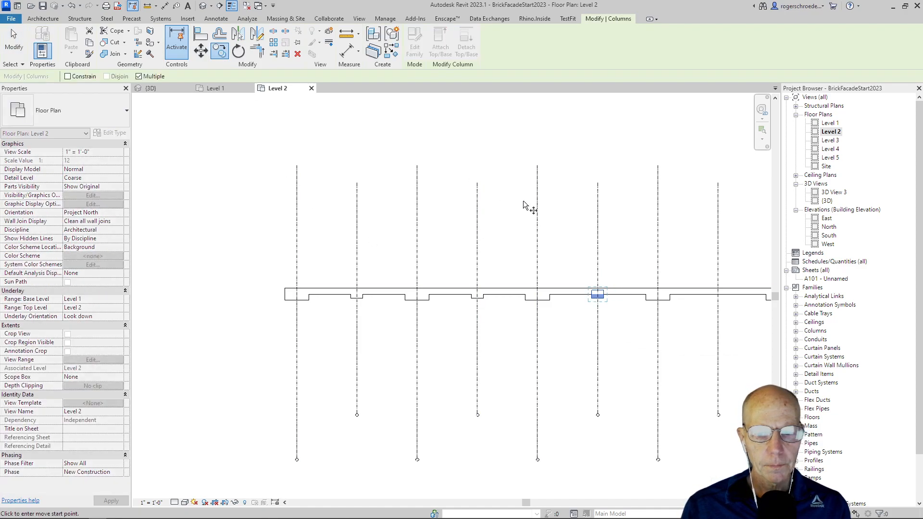
left_click(598, 236)
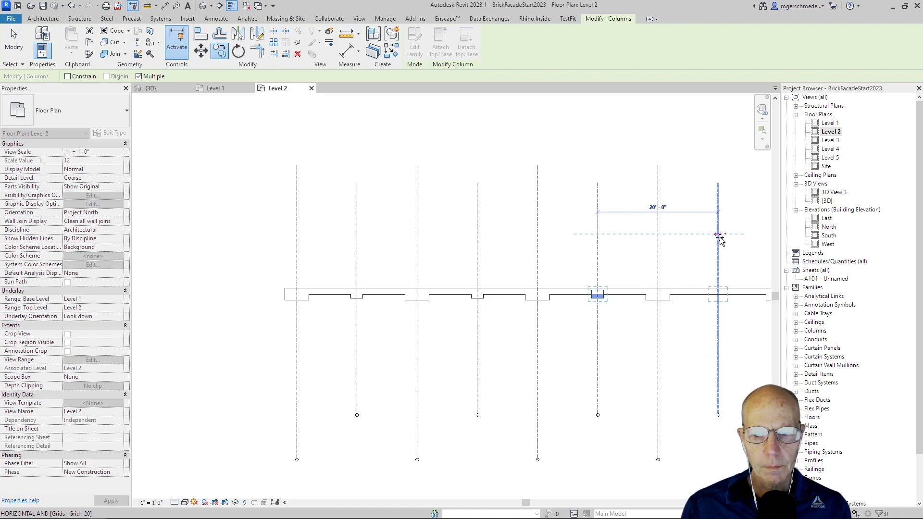
left_click(718, 236)
left_click(13, 45)
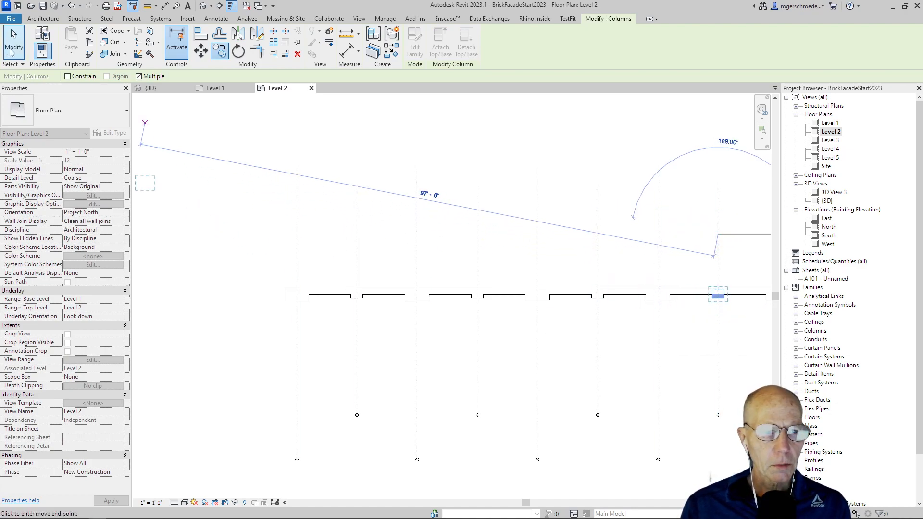
left_click(149, 89)
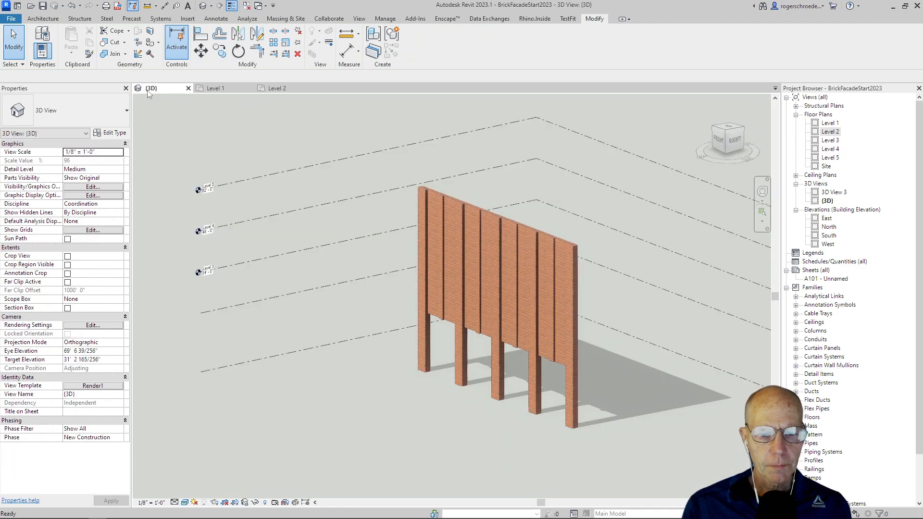